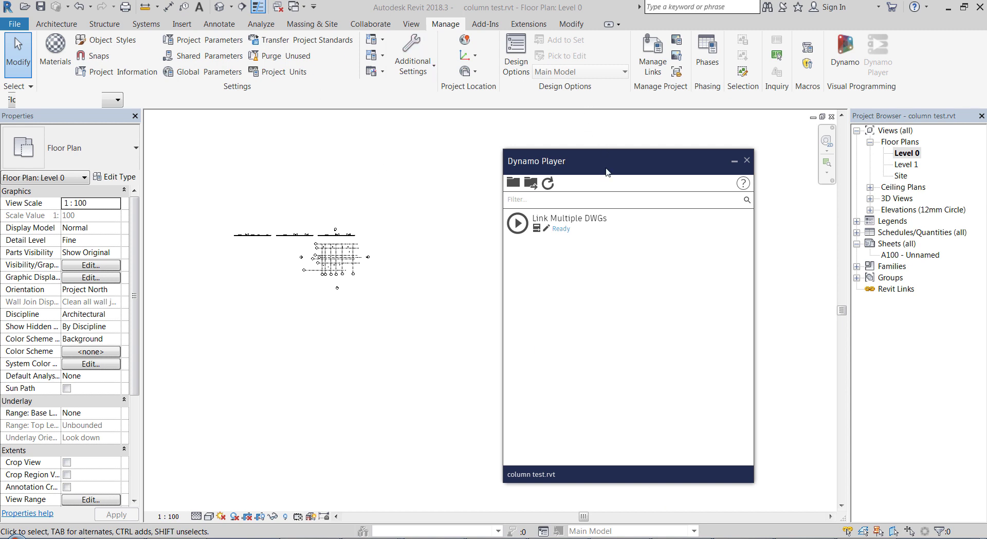
pyautogui.moveTo(607, 154)
pyautogui.mouseDown()
pyautogui.moveTo(648, 158)
pyautogui.moveTo(627, 155)
pyautogui.mouseUp()
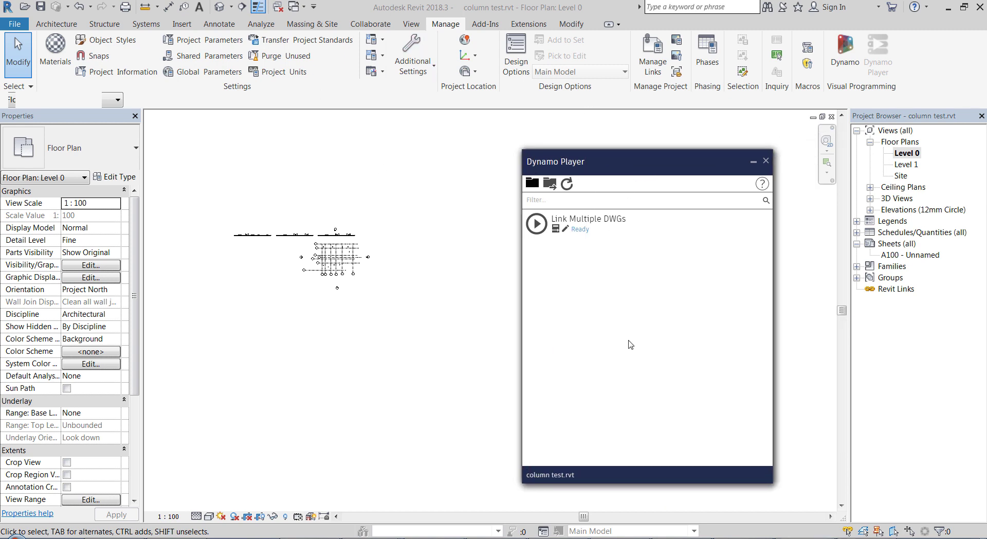
pyautogui.click(532, 183)
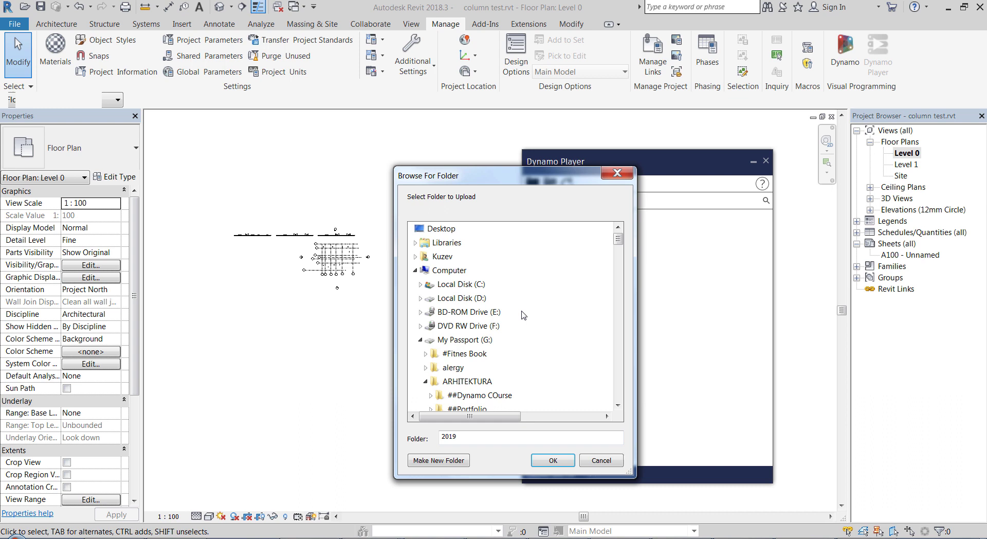
pyautogui.click(617, 173)
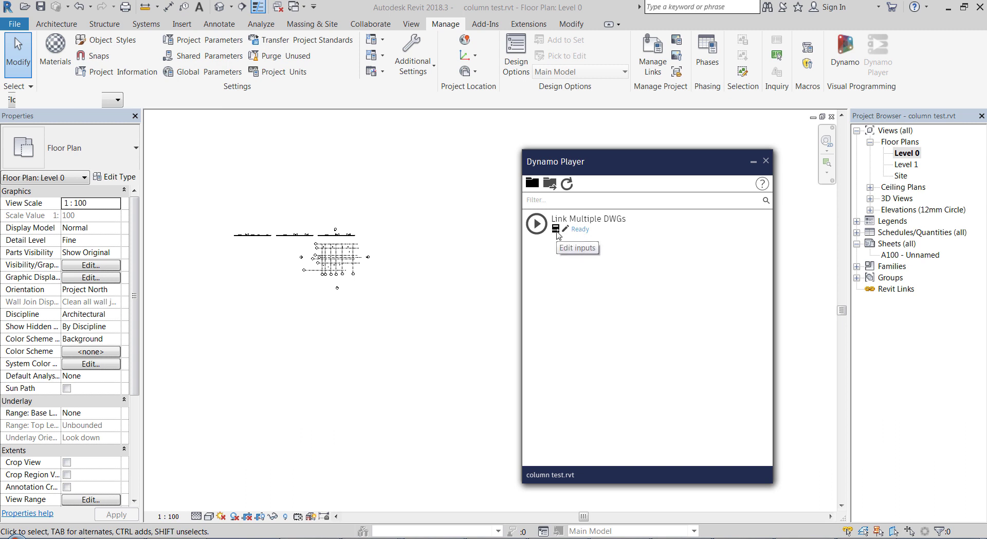
# Step: Run the Link Multiple DWGs script and set Colors to Preserve in its input form
pyautogui.click(541, 229)
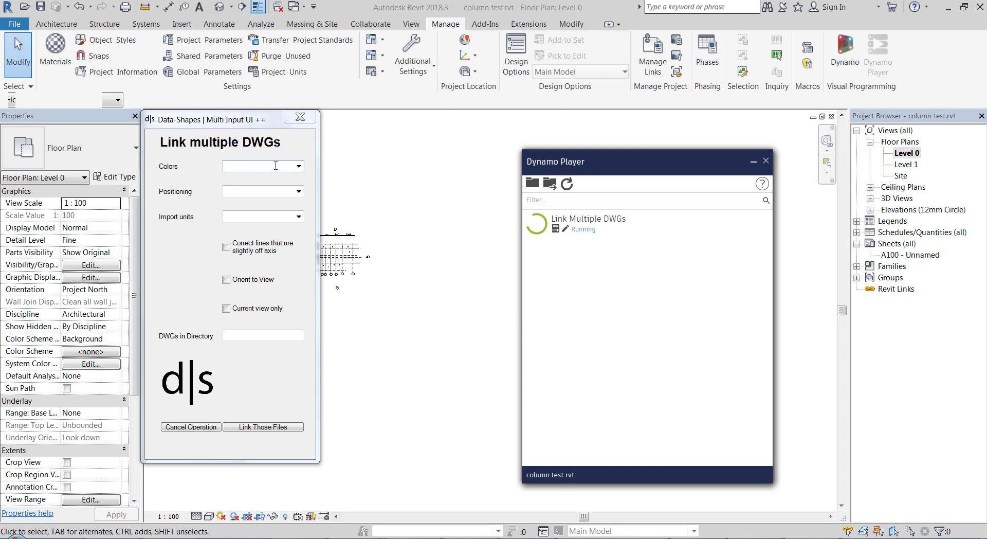
pyautogui.click(298, 166)
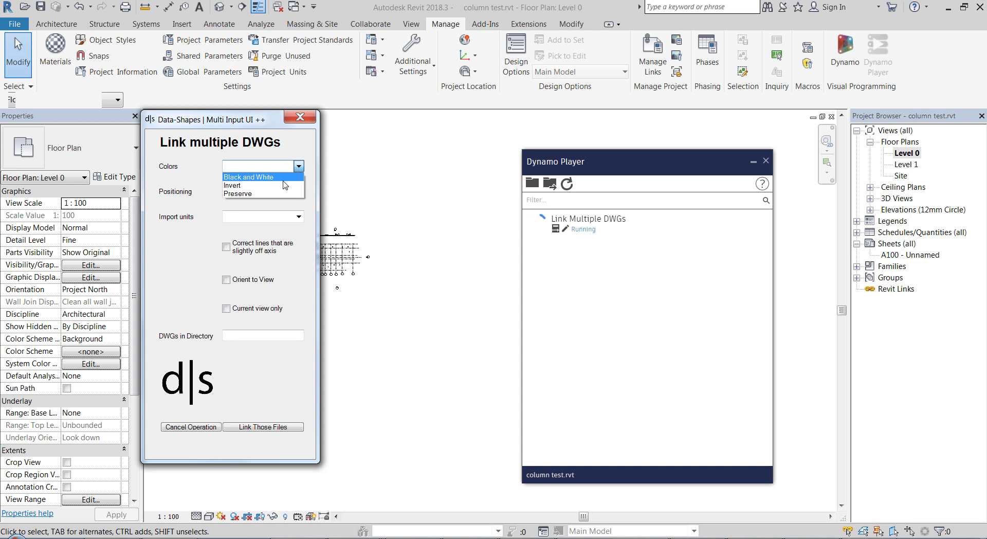
pyautogui.click(282, 194)
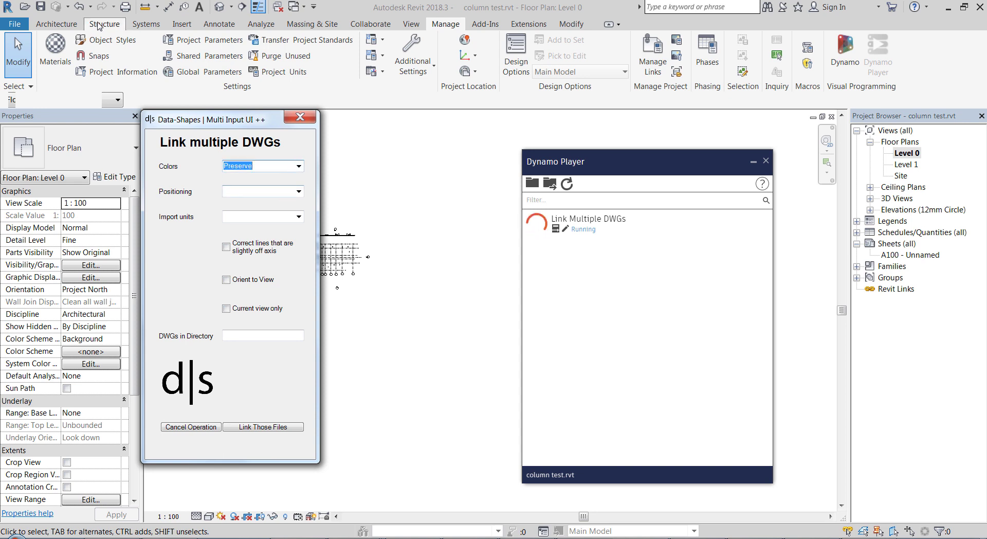
# Step: Open the Link CAD Formats dialog for comparison, dismissing the save reminder, and arrange the windows so its options and the script form are both visible
pyautogui.click(175, 25)
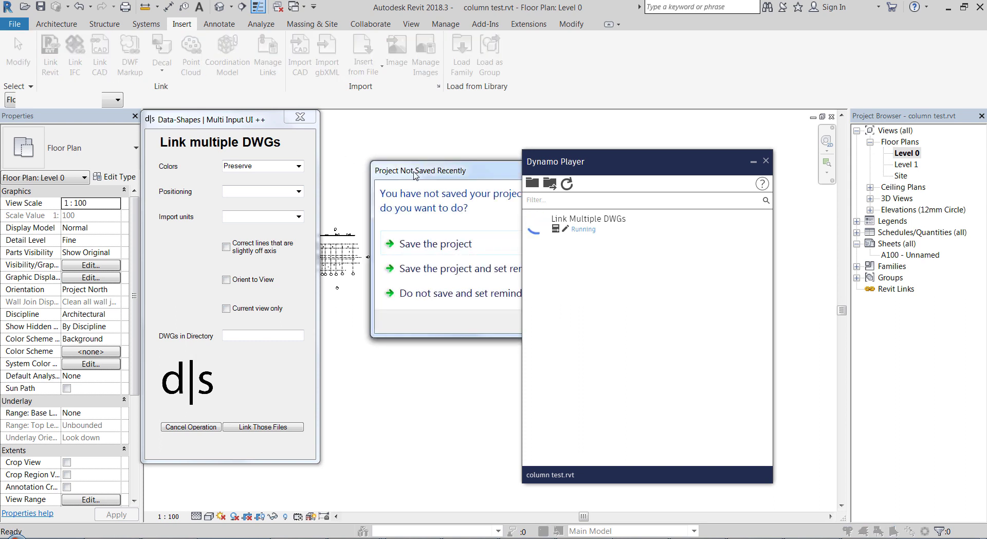
pyautogui.moveTo(415, 175); pyautogui.dragTo(350, 180)
pyautogui.moveTo(419, 181); pyautogui.dragTo(506, 142)
pyautogui.moveTo(618, 168); pyautogui.dragTo(742, 197)
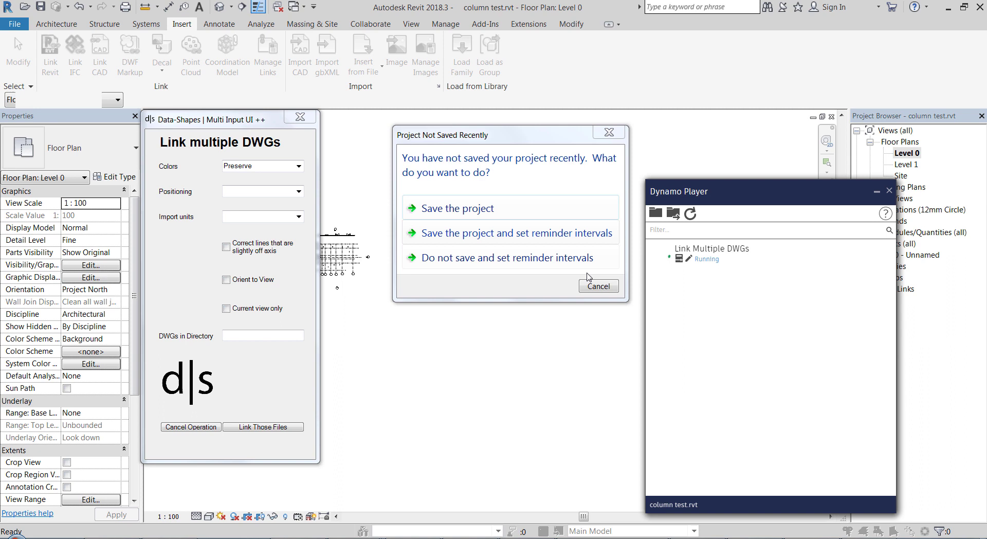
pyautogui.click(598, 286)
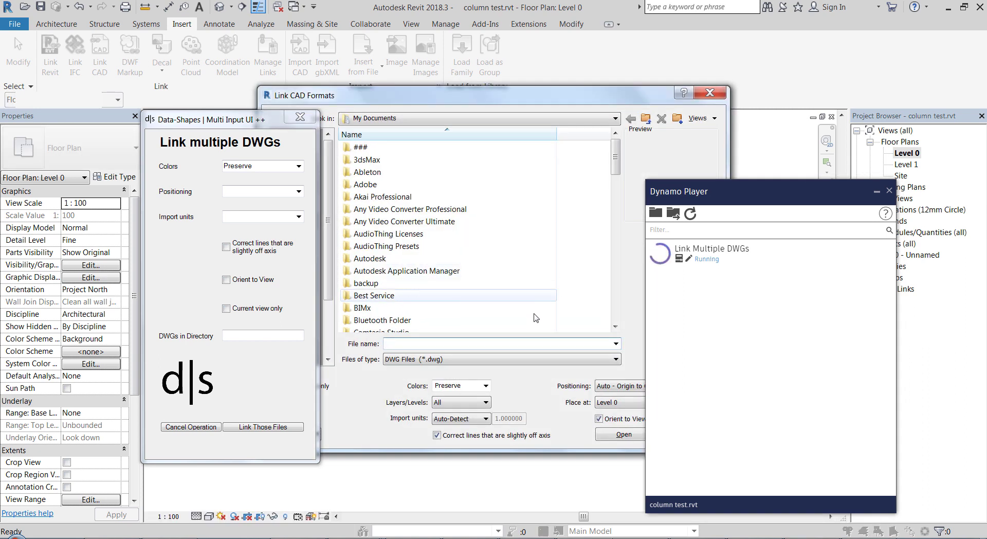
pyautogui.moveTo(684, 191); pyautogui.dragTo(781, 187)
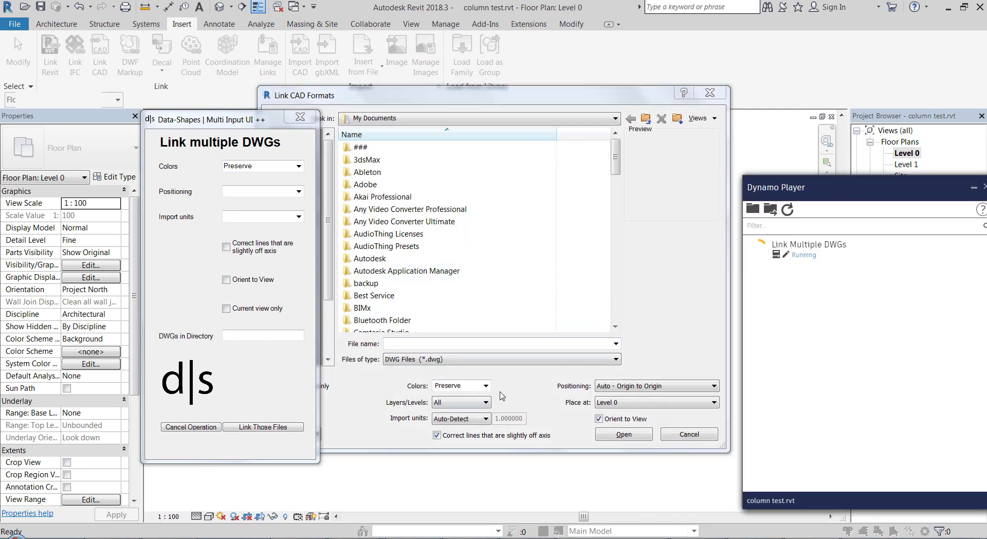
pyautogui.moveTo(556, 101); pyautogui.dragTo(643, 36)
pyautogui.moveTo(849, 189); pyautogui.dragTo(943, 277)
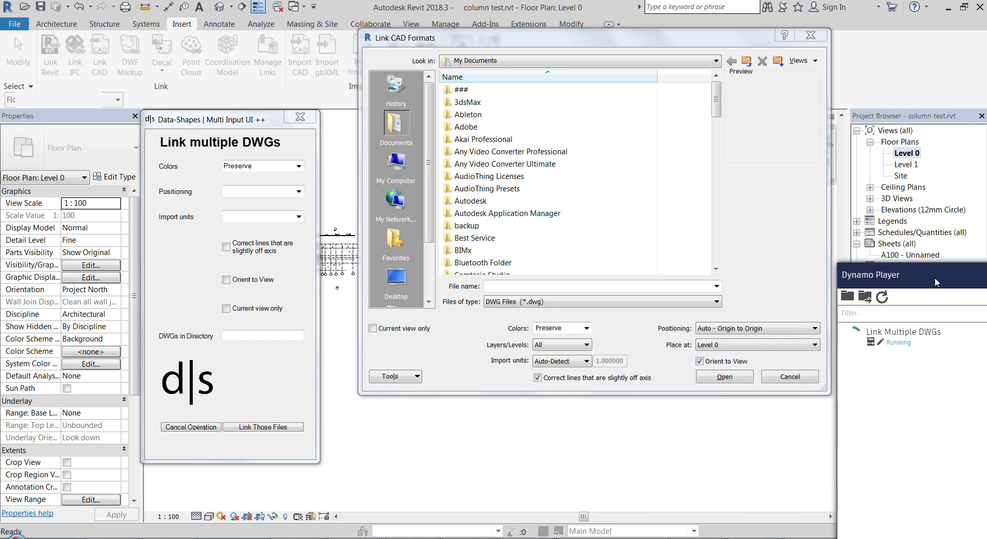
# Step: In the script form, set Positioning to Auto - Origin to Origin and enable correction of lines slightly off axis
pyautogui.click(299, 192)
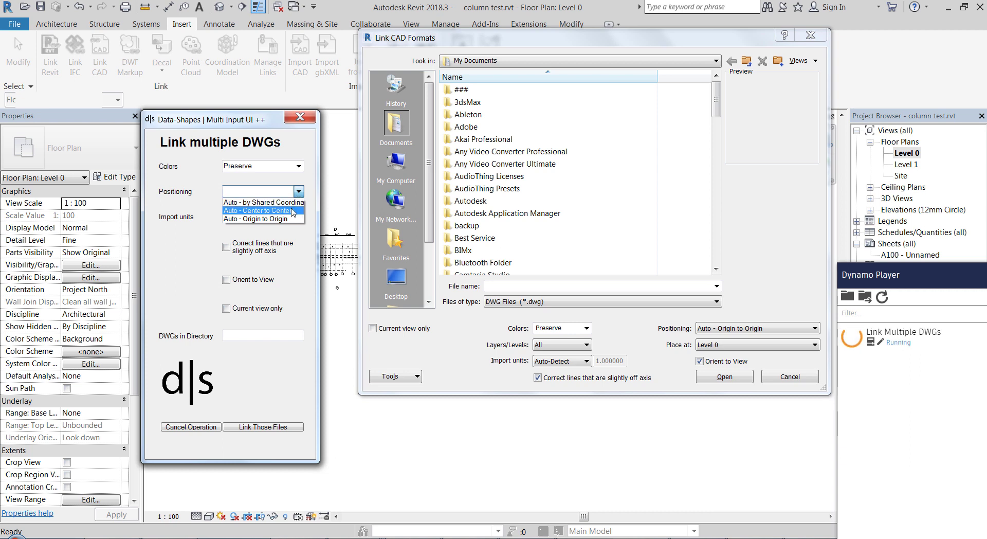
pyautogui.click(288, 218)
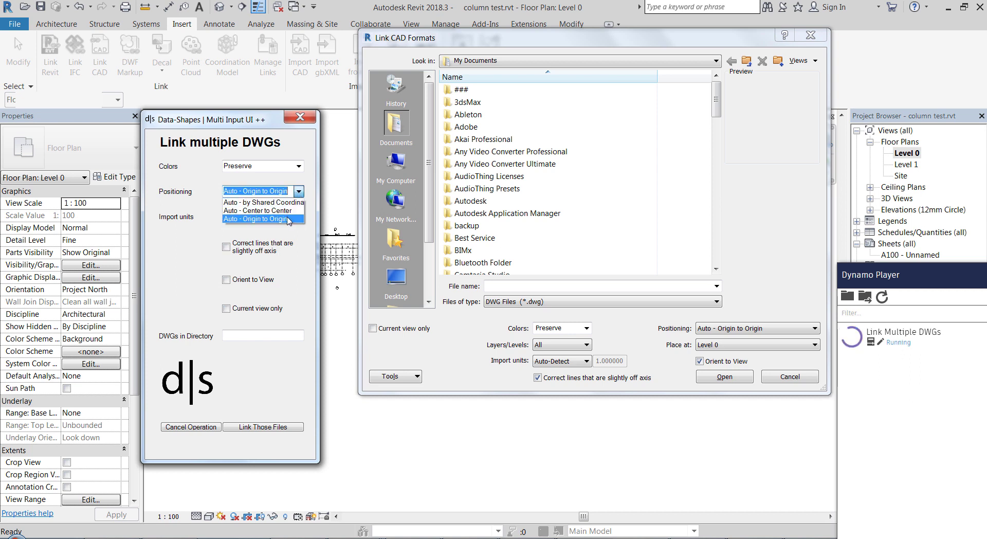
pyautogui.click(288, 222)
pyautogui.click(306, 255)
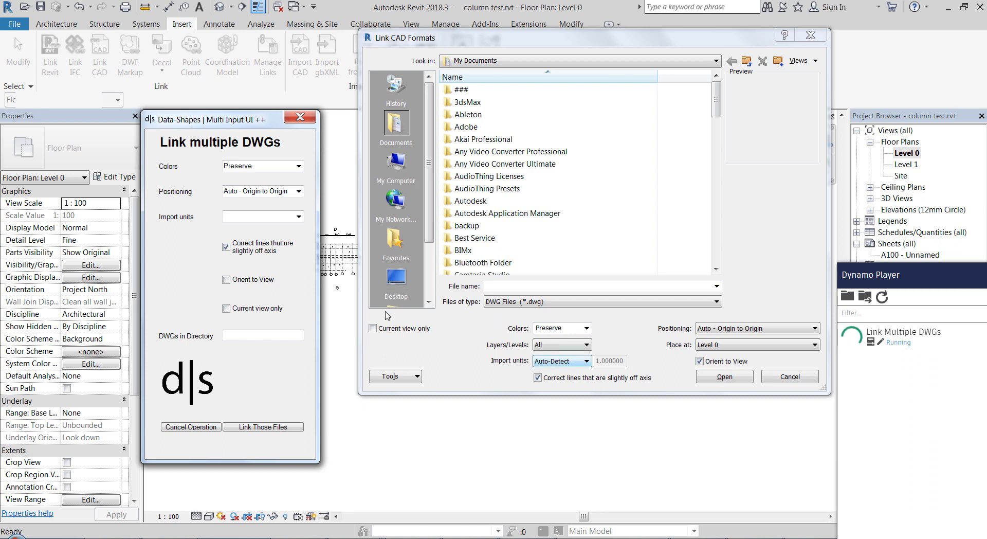
# Step: Set the script form's import units to Auto-Detect
pyautogui.click(299, 217)
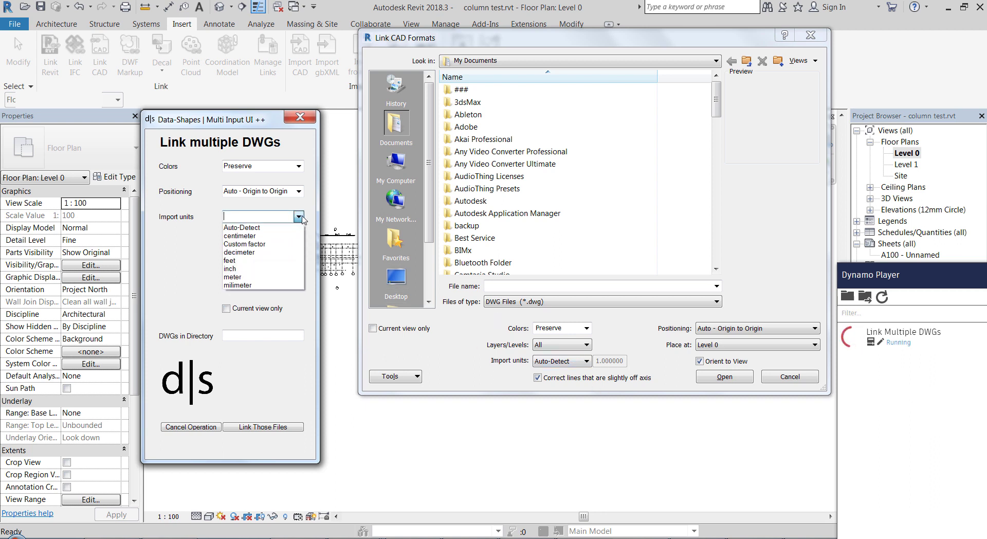
pyautogui.click(282, 278)
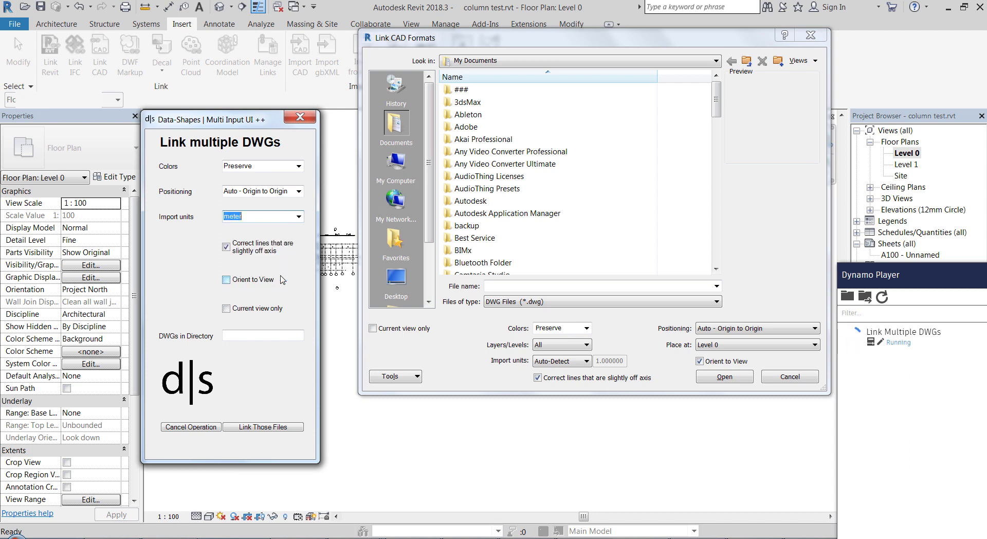
pyautogui.click(298, 217)
pyautogui.click(287, 225)
# Step: Enable Orient to View and Current view only in the script form, keeping the off-axis line correction on
pyautogui.click(273, 247)
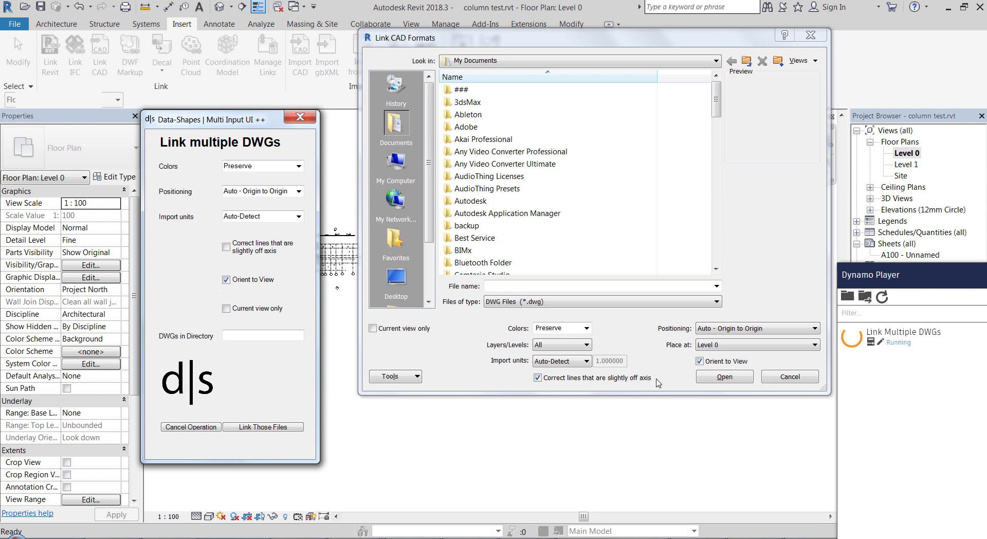
pyautogui.click(264, 247)
pyautogui.click(249, 309)
# Step: Review the available Layers/Levels options in the Link CAD Formats dialog without changing the selection
pyautogui.click(569, 348)
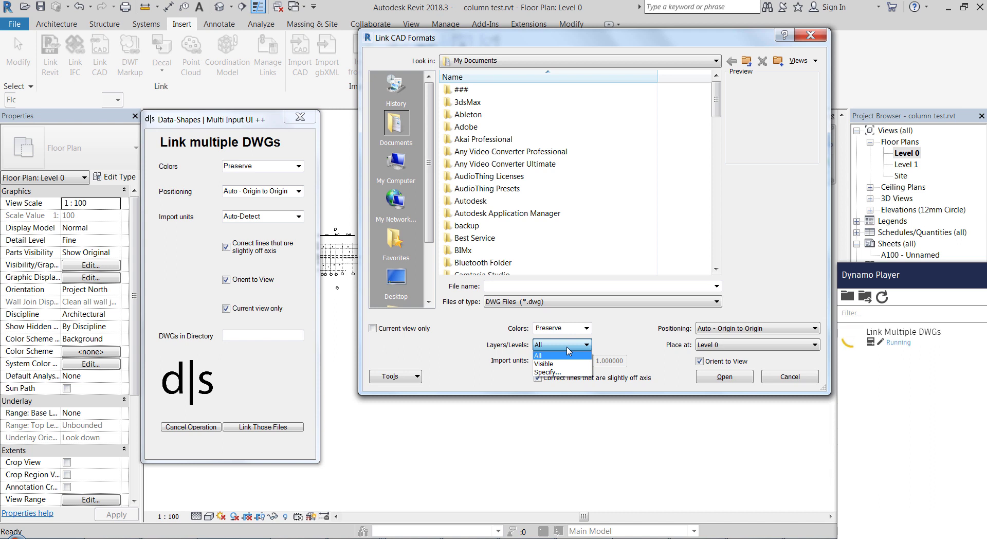
pyautogui.click(567, 348)
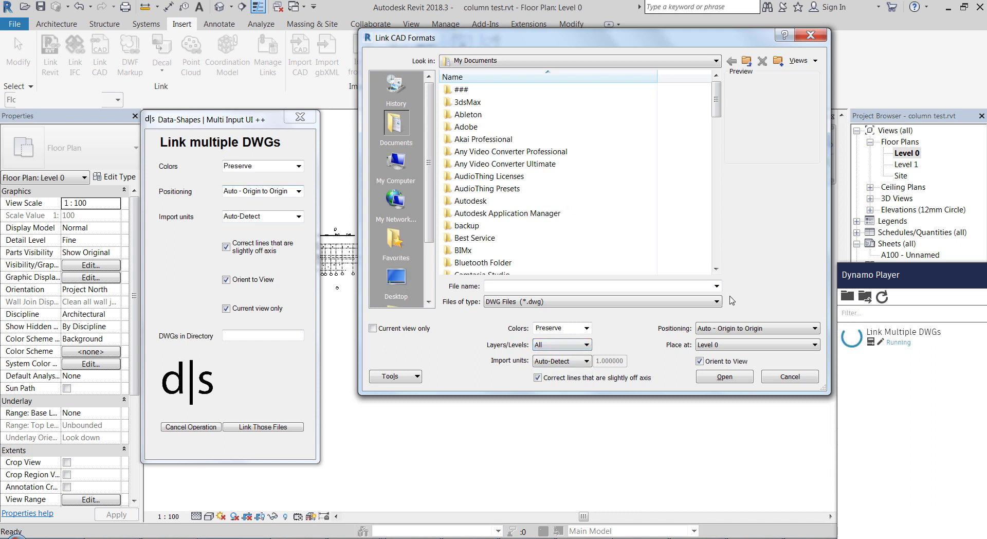
pyautogui.click(580, 349)
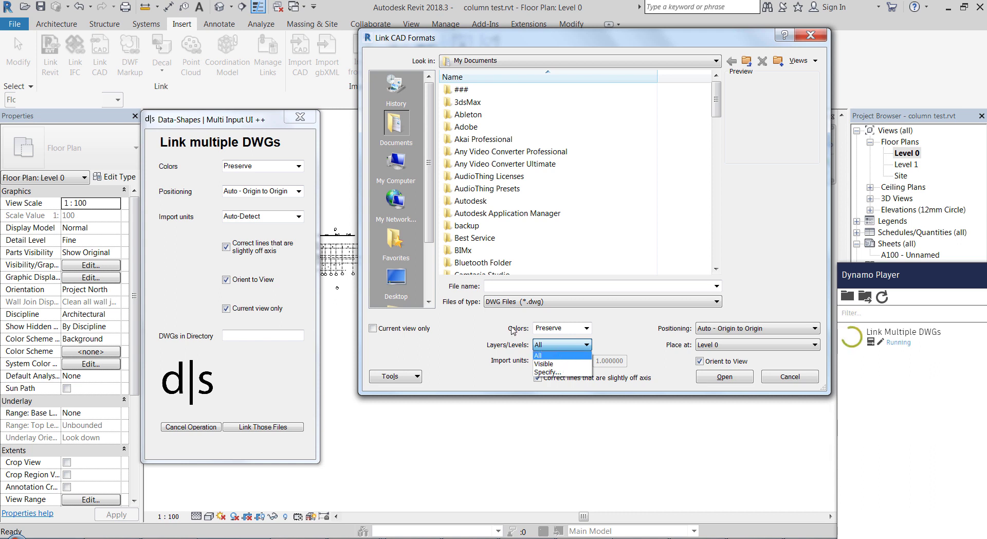
pyautogui.click(567, 345)
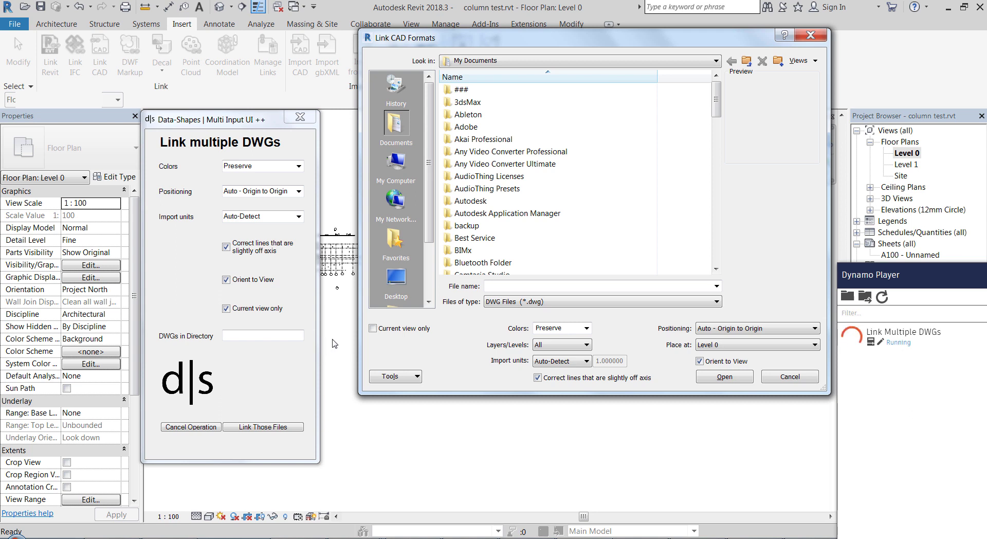
# Step: Switch to the DWG folder in Windows Explorer and copy its path, G:\ARHITEKTURA\##Revit Experiments\DWG
pyautogui.click(266, 334)
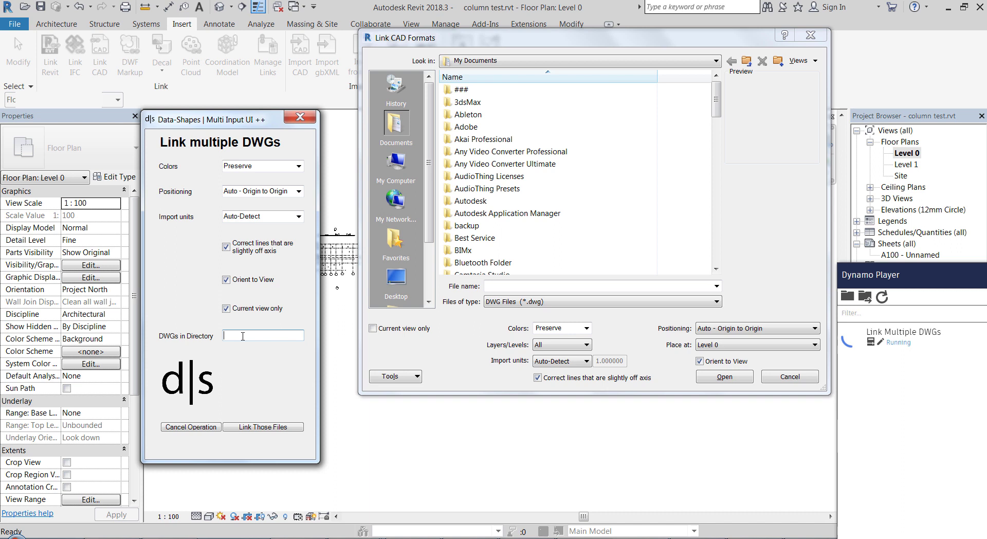
pyautogui.click(360, 537)
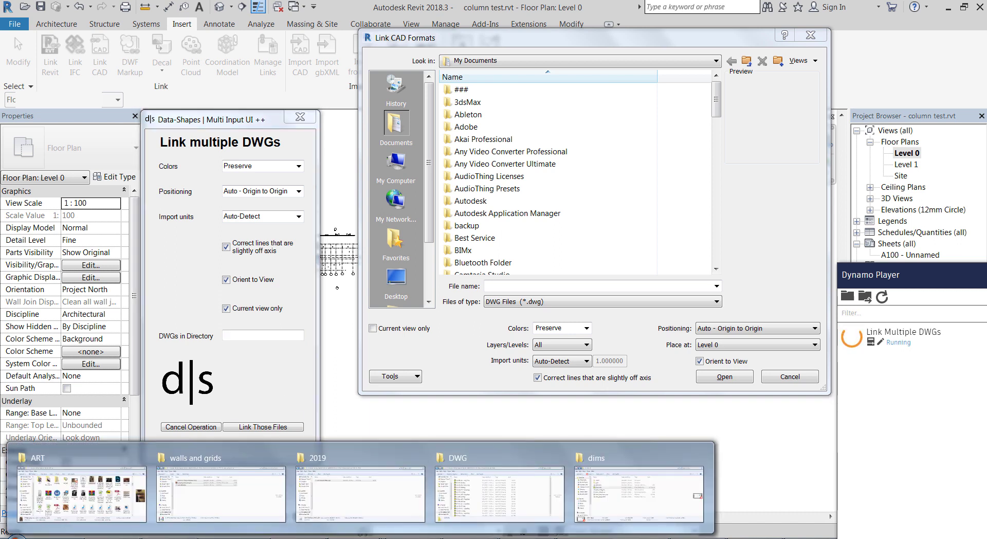
pyautogui.click(266, 335)
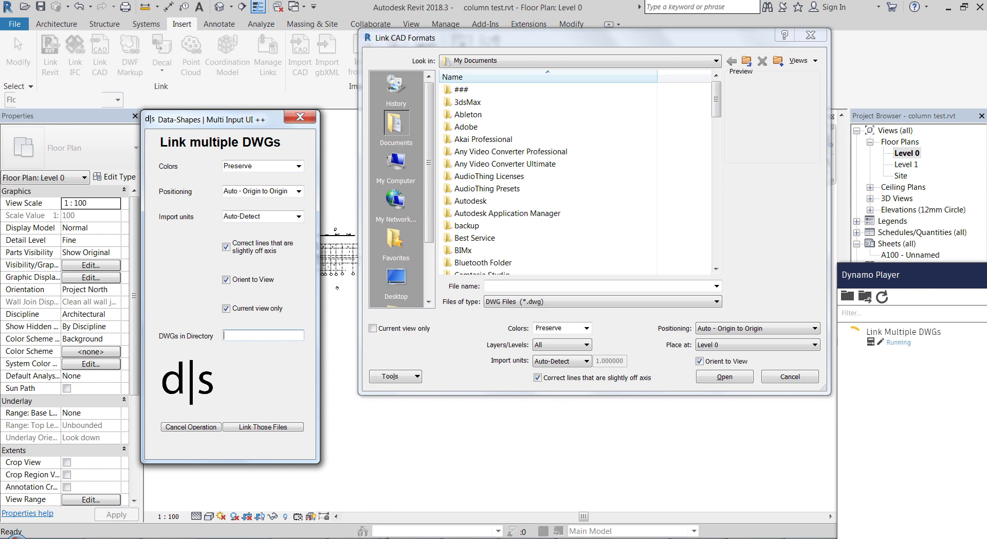
pyautogui.click(359, 538)
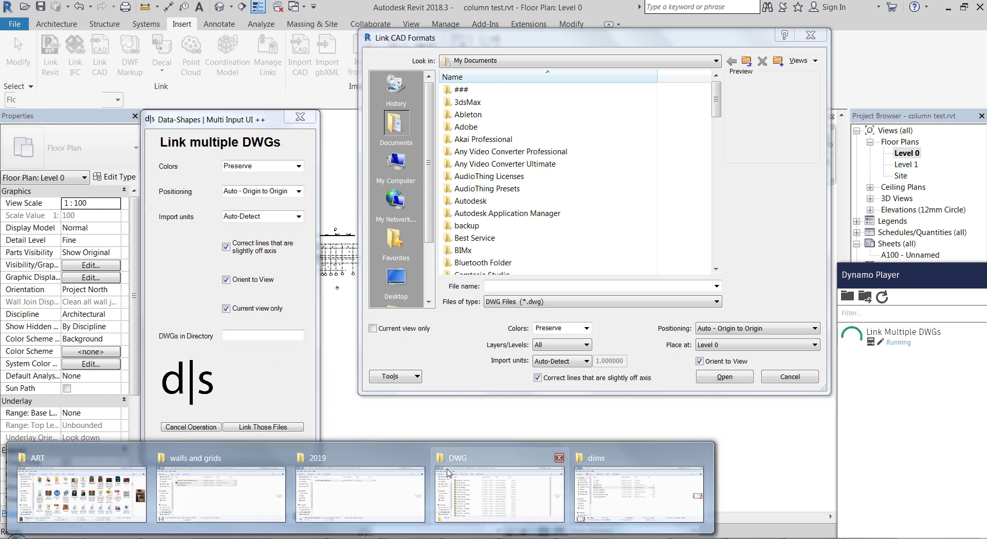
pyautogui.moveTo(420, 477)
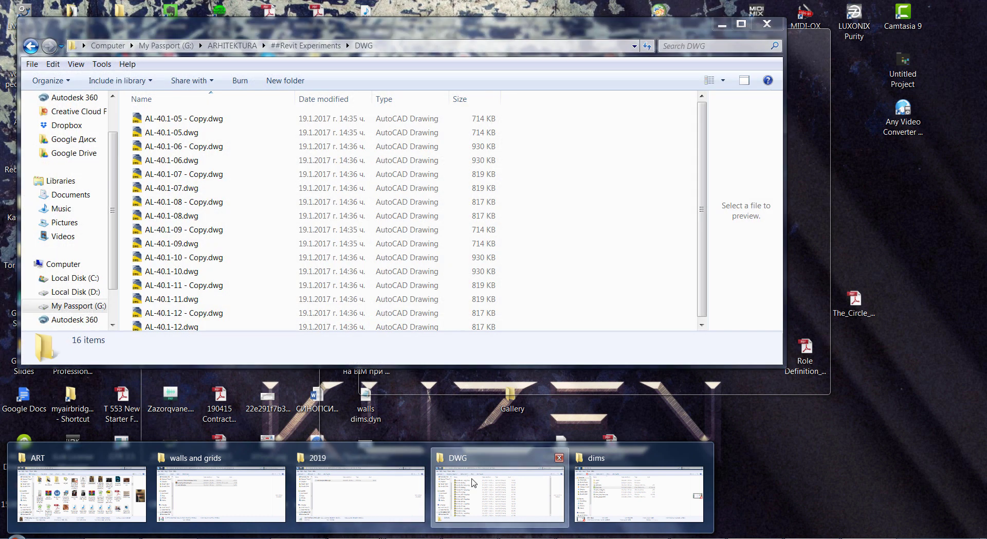
pyautogui.click(494, 488)
pyautogui.click(403, 45)
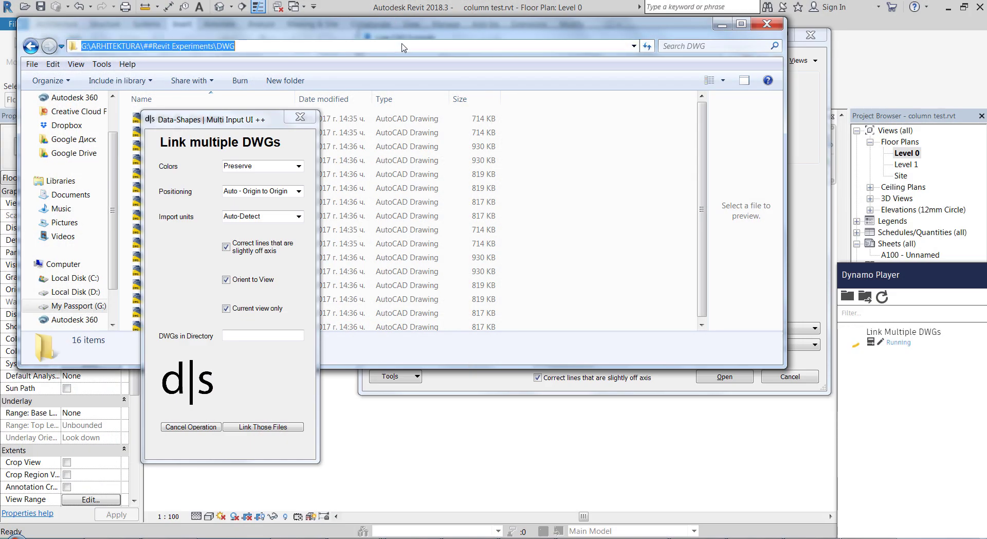
pyautogui.rightClick(406, 45)
pyautogui.click(433, 80)
# Step: Arrange the DWG folder window and the script form side by side to view the list of drawing files
pyautogui.moveTo(395, 28); pyautogui.dragTo(576, 34)
pyautogui.moveTo(884, 142); pyautogui.dragTo(884, 144)
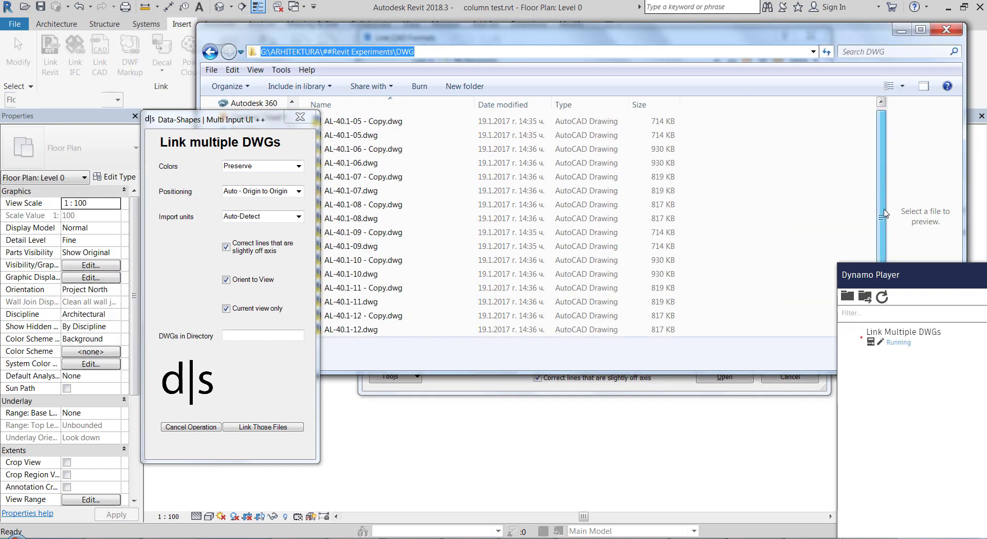
pyautogui.click(217, 120)
pyautogui.moveTo(218, 120); pyautogui.dragTo(145, 123)
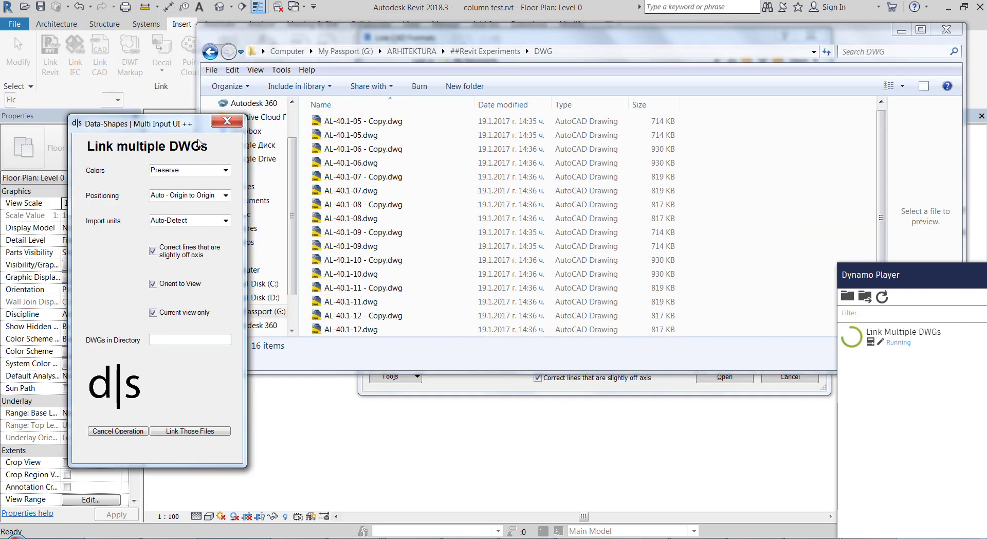
pyautogui.click(884, 172)
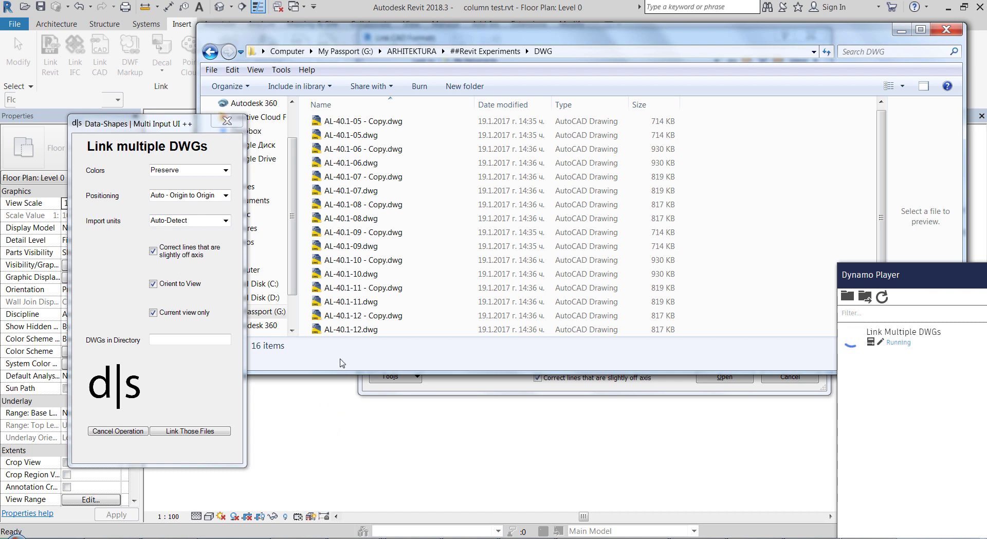
# Step: Minimize the DWG folder window and close the Link CAD Formats dialog without linking anything, keeping the script form open
pyautogui.moveTo(175, 122); pyautogui.dragTo(386, 64)
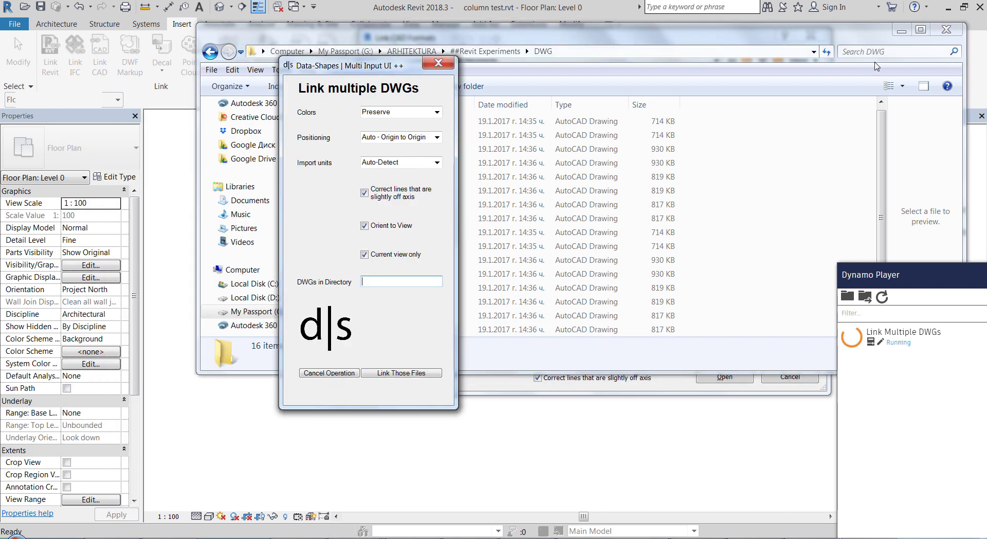
pyautogui.click(901, 35)
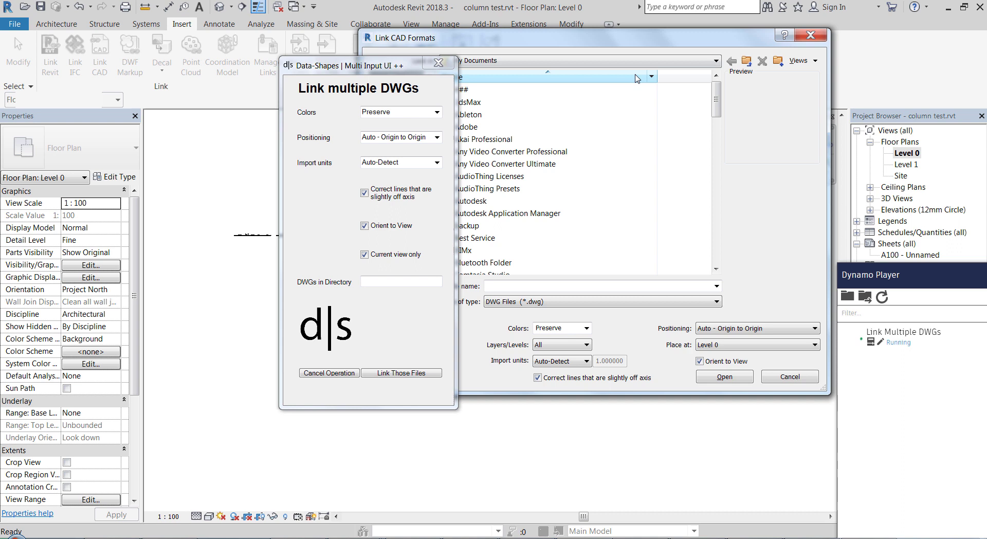
pyautogui.moveTo(360, 65); pyautogui.dragTo(252, 103)
pyautogui.click(810, 37)
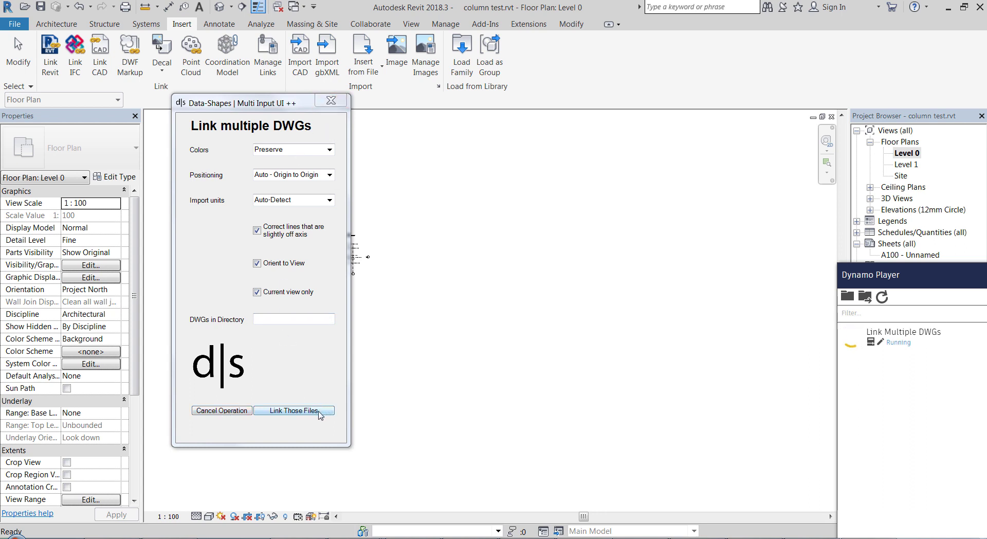
# Step: Paste the copied DWG folder path as the DWGs in Directory value and link the files
pyautogui.rightClick(299, 320)
pyautogui.click(326, 368)
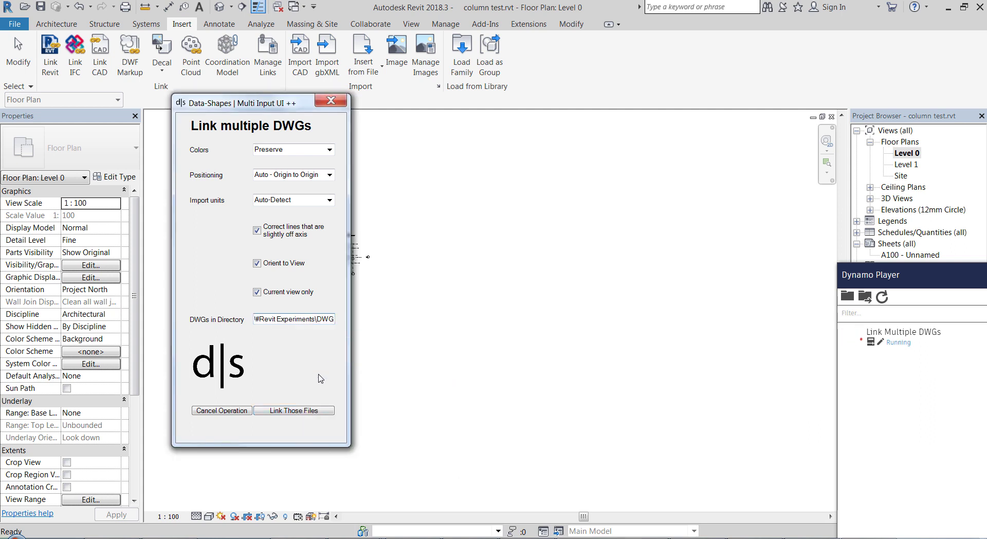
pyautogui.moveTo(321, 318); pyautogui.dragTo(336, 319)
pyautogui.click(293, 410)
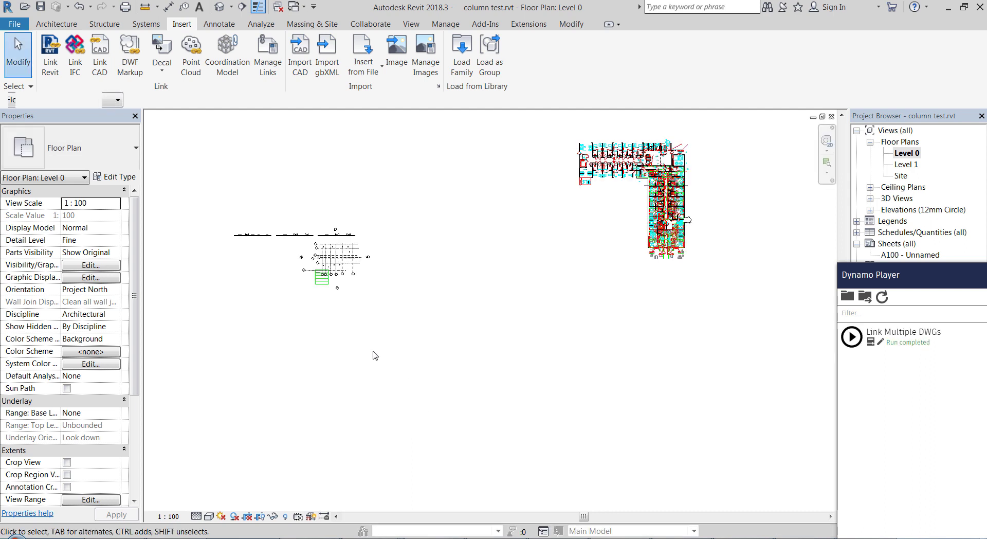
# Step: Inspect the linked drawings in the Level 0 plan by selecting AL-40.1-12 and then the whole overlapping set
pyautogui.scroll(-1, 374, 355)
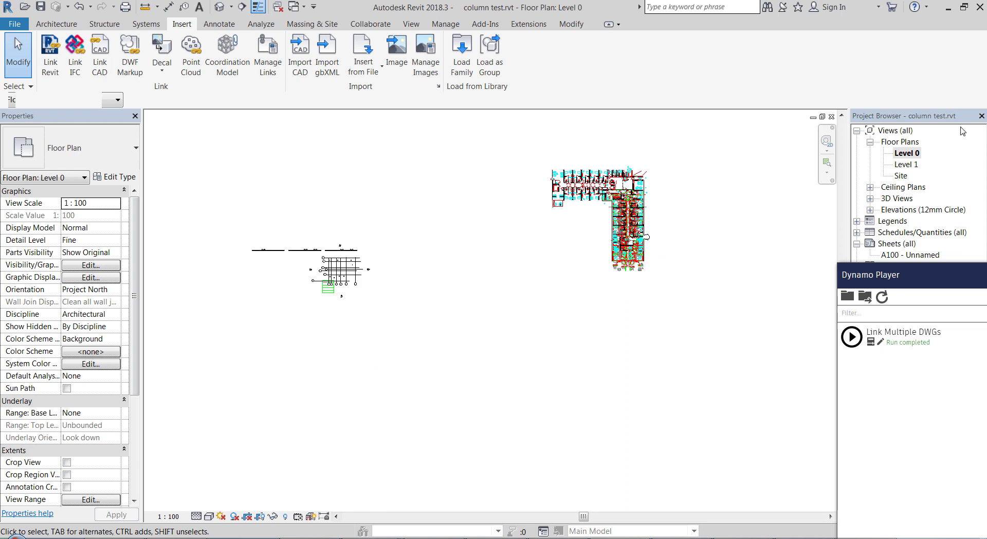
pyautogui.scroll(-2, 264, 419)
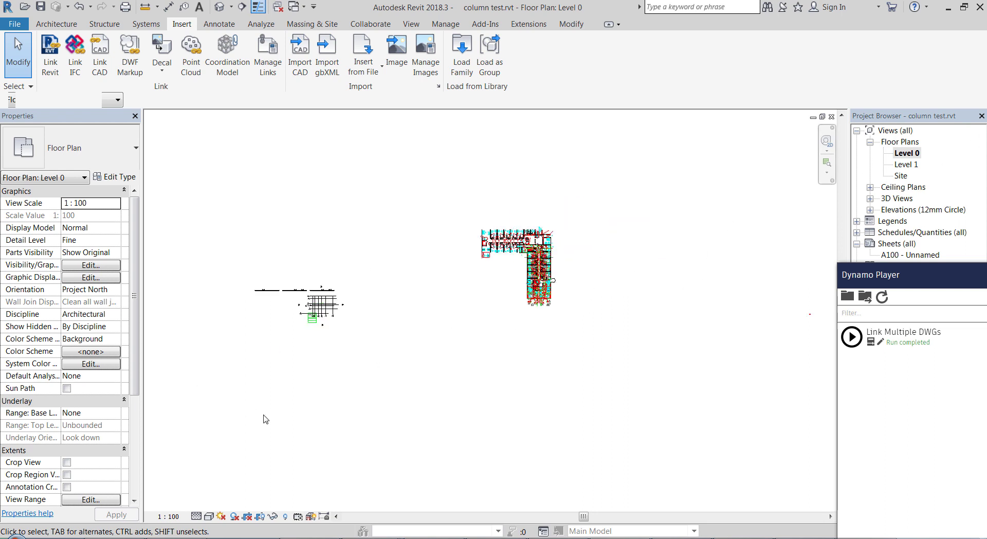
pyautogui.click(533, 256)
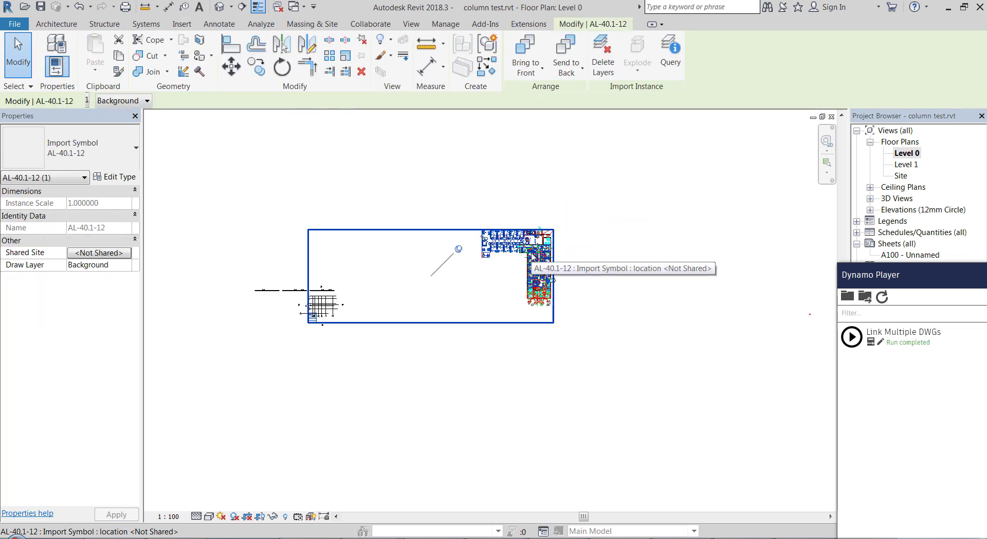
pyautogui.scroll(1, 550, 261)
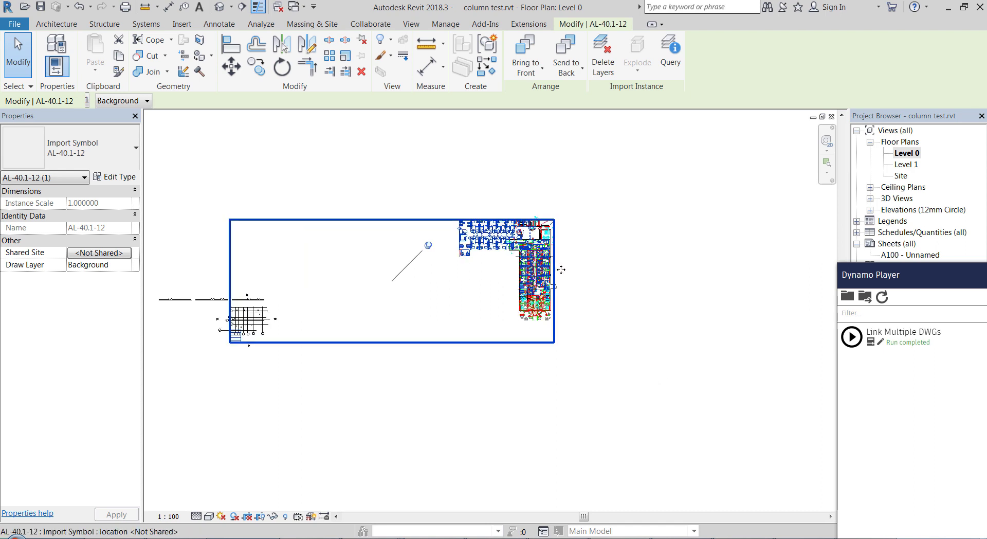
pyautogui.scroll(1, 561, 269)
pyautogui.scroll(-2, 491, 265)
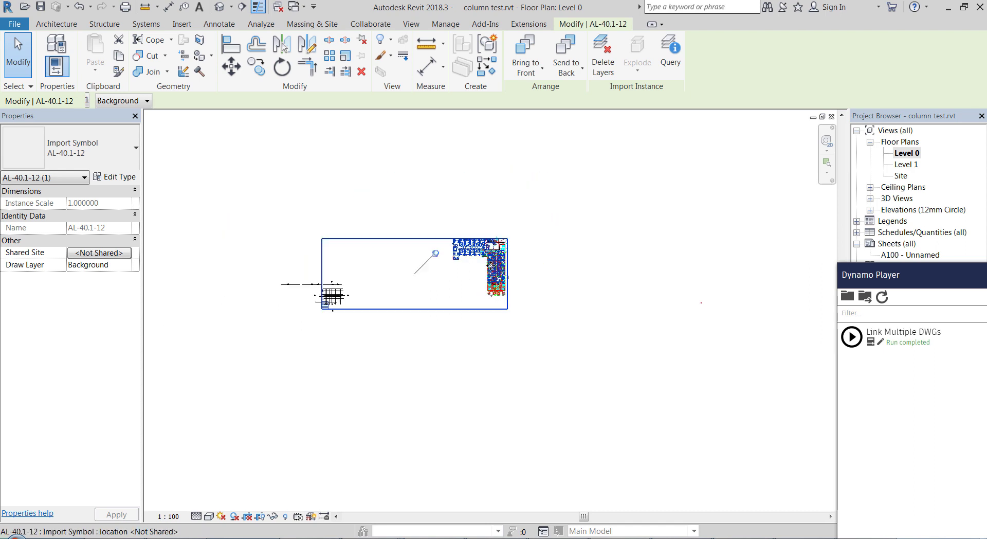
pyautogui.scroll(-1, 491, 265)
pyautogui.click(597, 355)
pyautogui.moveTo(597, 353); pyautogui.dragTo(462, 222)
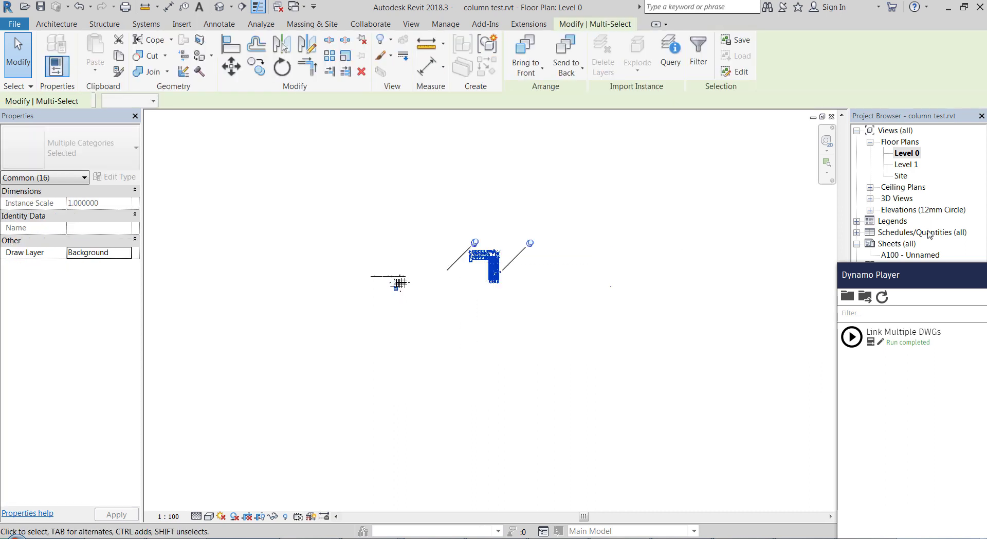
# Step: Clear the Dynamo Player window off the floor plan and reselect all the linked drawings
pyautogui.moveTo(941, 274); pyautogui.dragTo(552, 263)
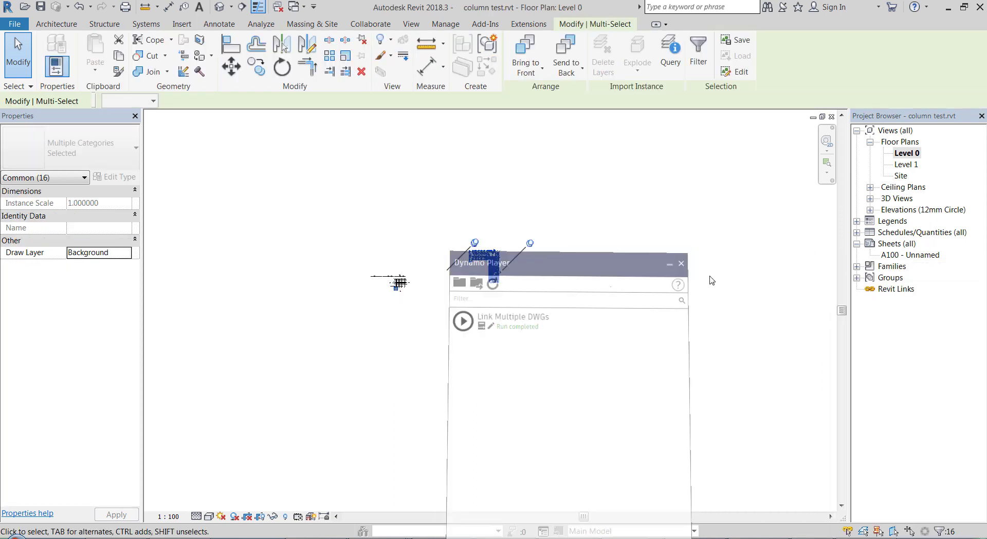
pyautogui.press('Escape')
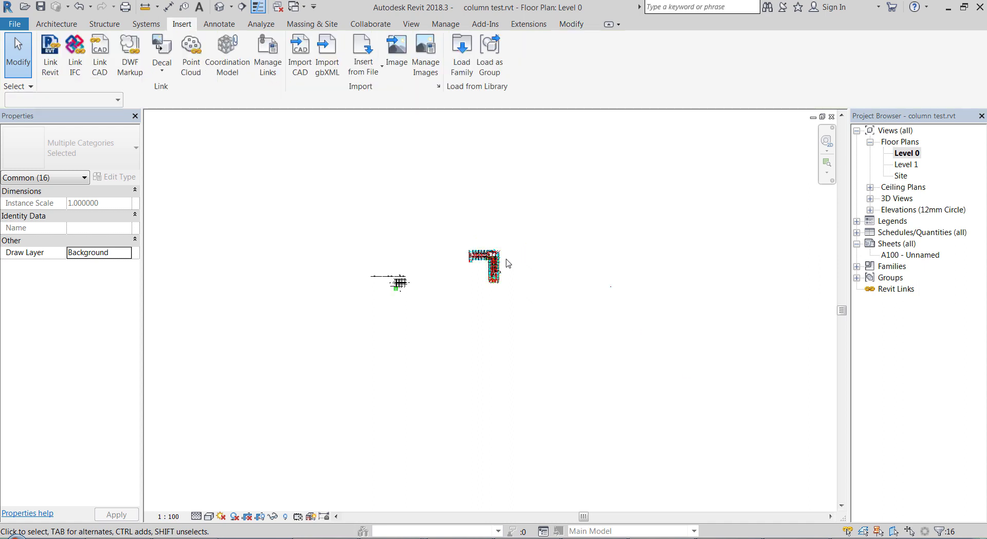
pyautogui.scroll(4, 508, 265)
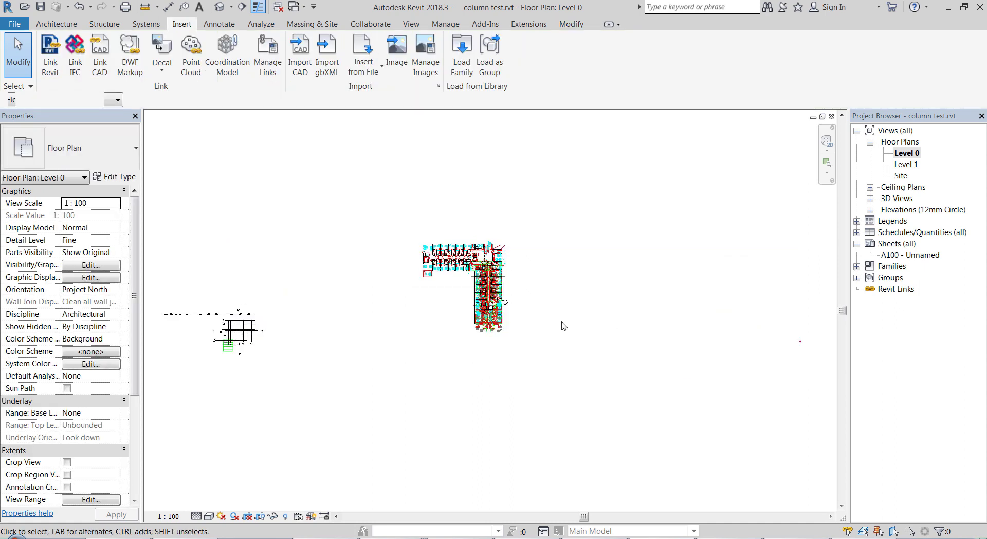
pyautogui.scroll(-3, 473, 265)
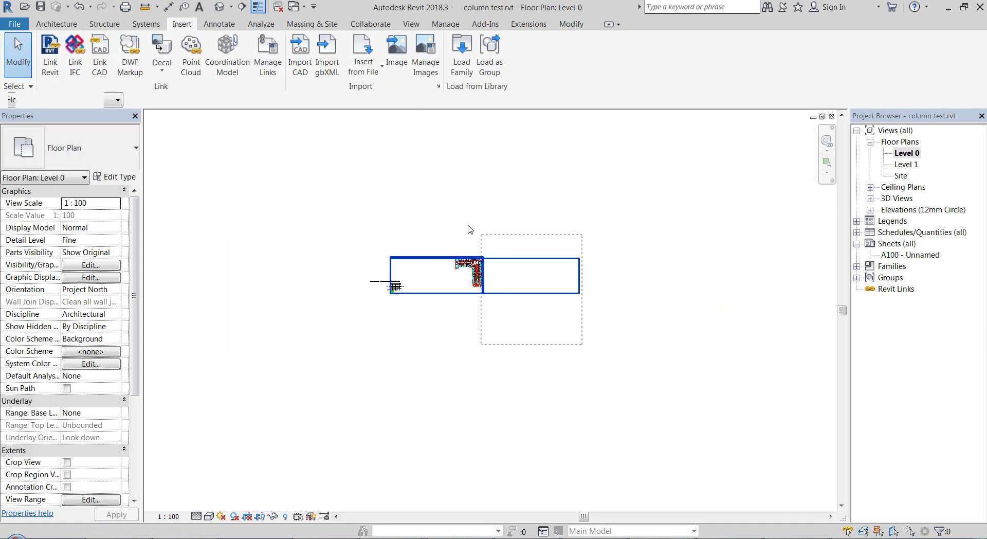
pyautogui.moveTo(468, 229); pyautogui.dragTo(467, 229)
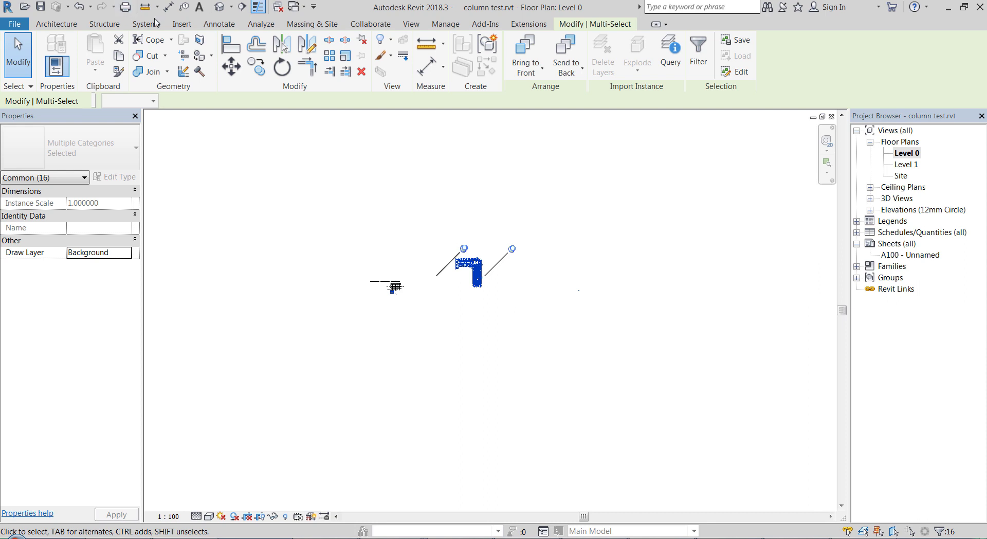
# Step: Start linking a CAD file and open the folder G:\ARHITEKTURA\##Revit Experiments\DWG using the copied path
pyautogui.click(182, 23)
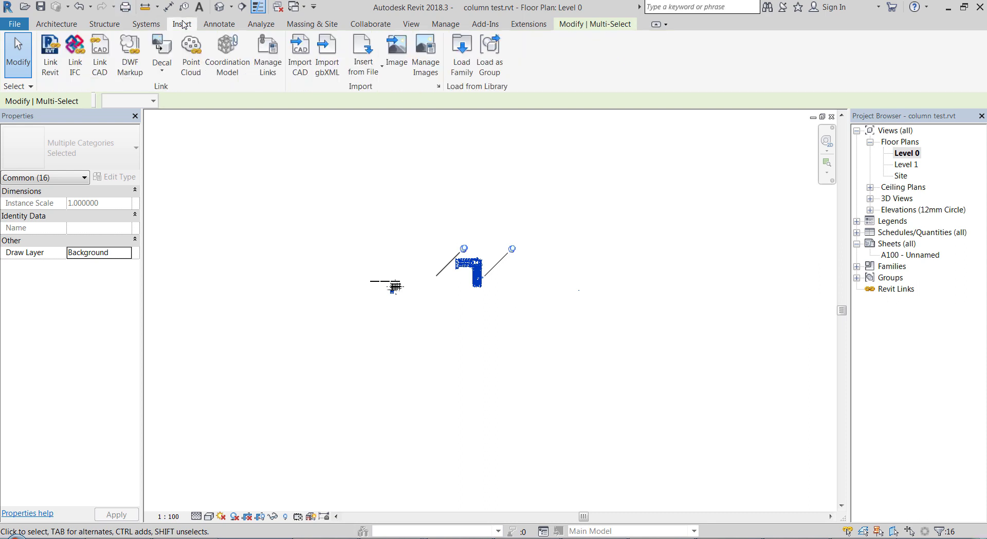
pyautogui.click(100, 66)
pyautogui.rightClick(547, 283)
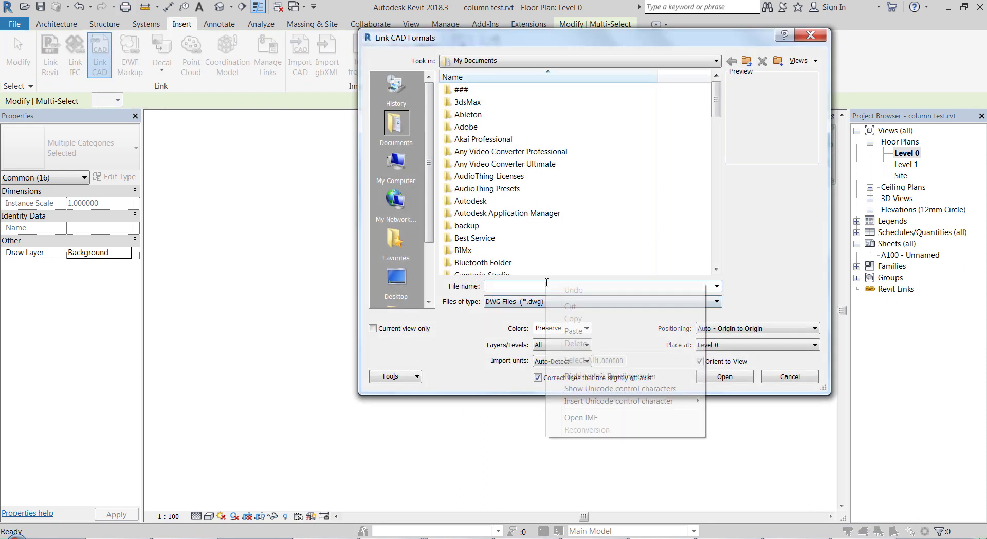
pyautogui.click(619, 332)
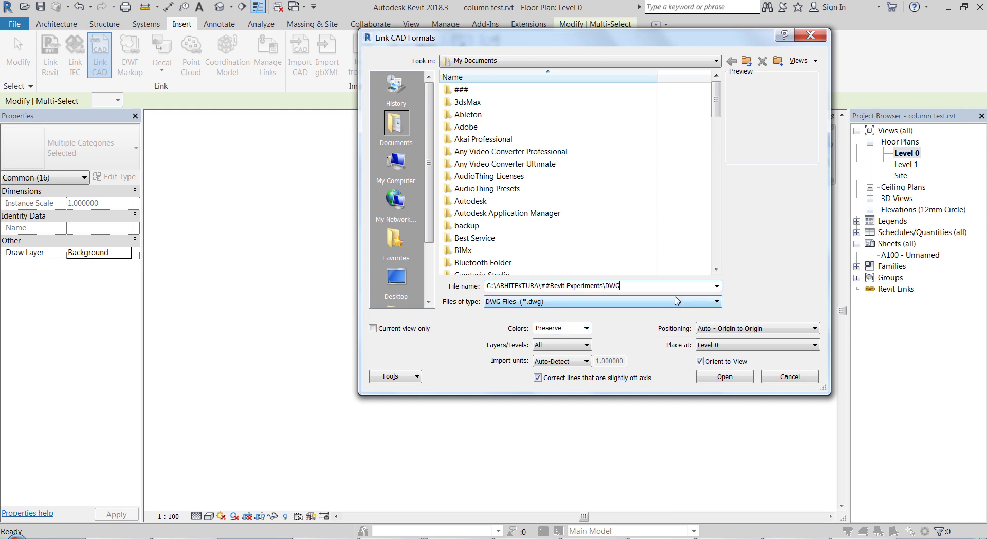
pyautogui.press('Return')
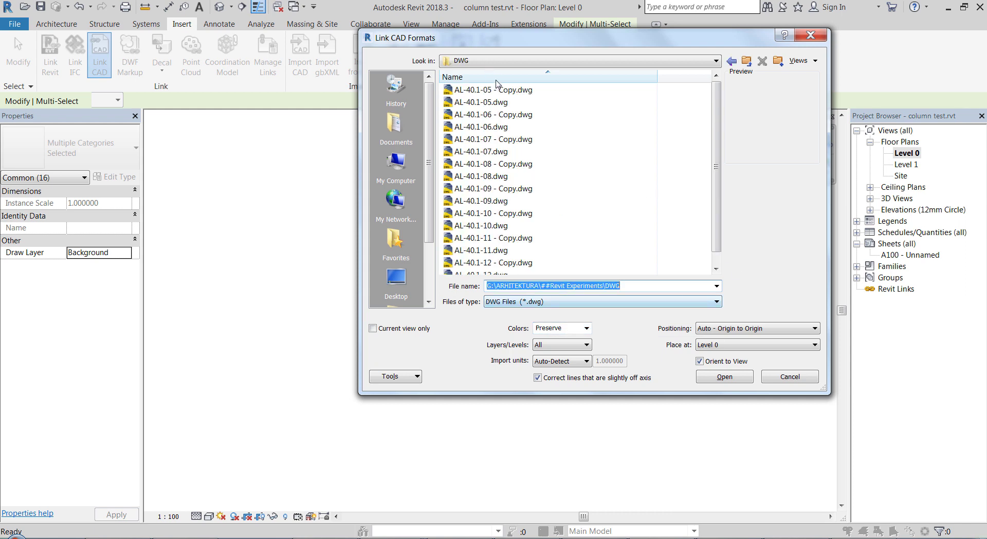
# Step: Link AL-40.1-05 - Copy.dwg to the current view only with Auto - Origin to Origin positioning, accepting an additional instance
pyautogui.click(498, 114)
pyautogui.click(509, 90)
pyautogui.click(423, 328)
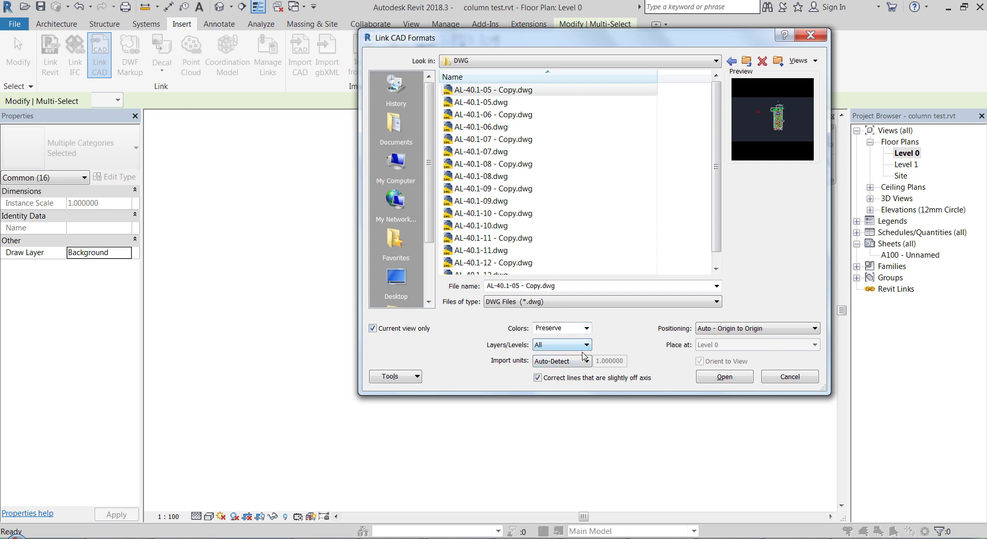
pyautogui.click(722, 330)
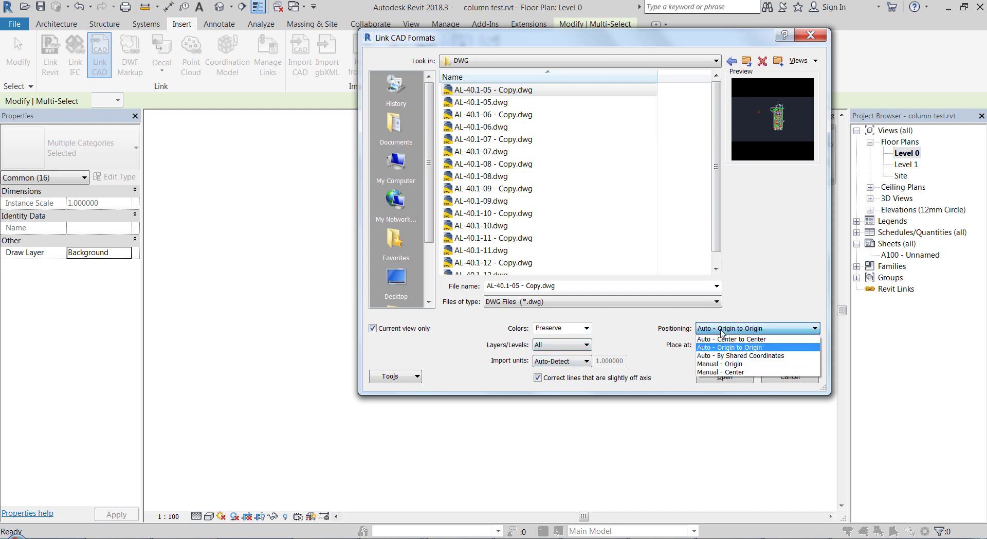
pyautogui.click(743, 348)
pyautogui.click(727, 380)
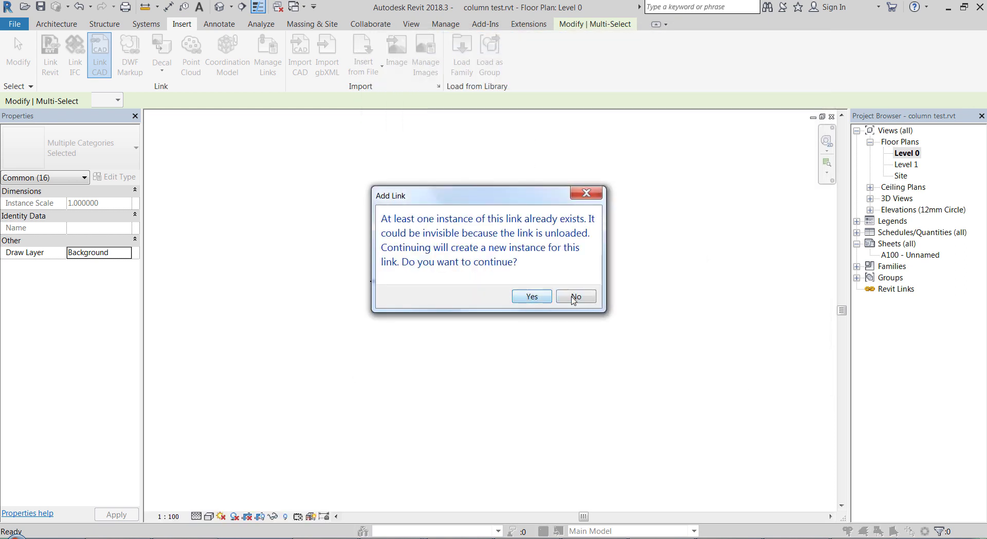
pyautogui.click(532, 299)
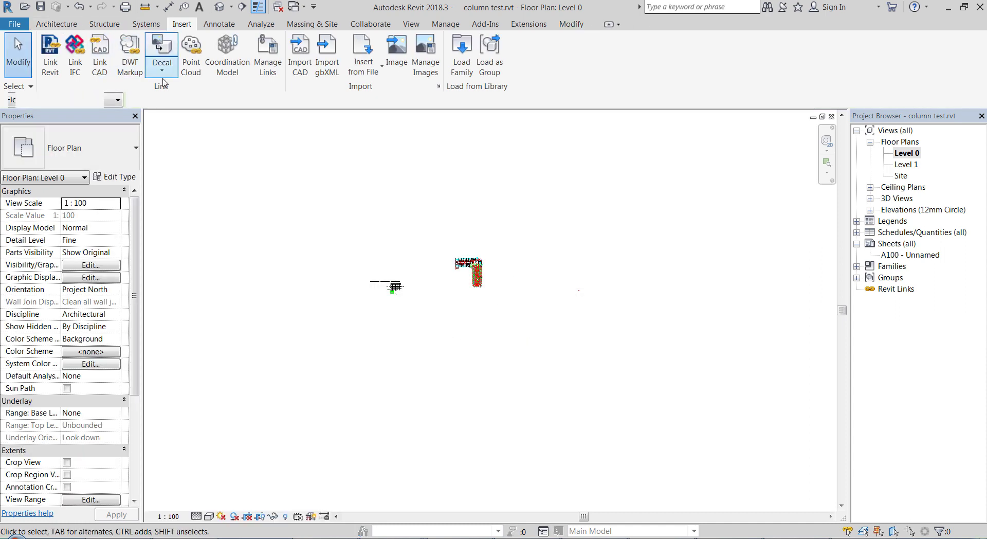
# Step: Try to link AL-40.1-05.dwg to the current view only with Auto - Origin to Origin positioning
pyautogui.click(99, 54)
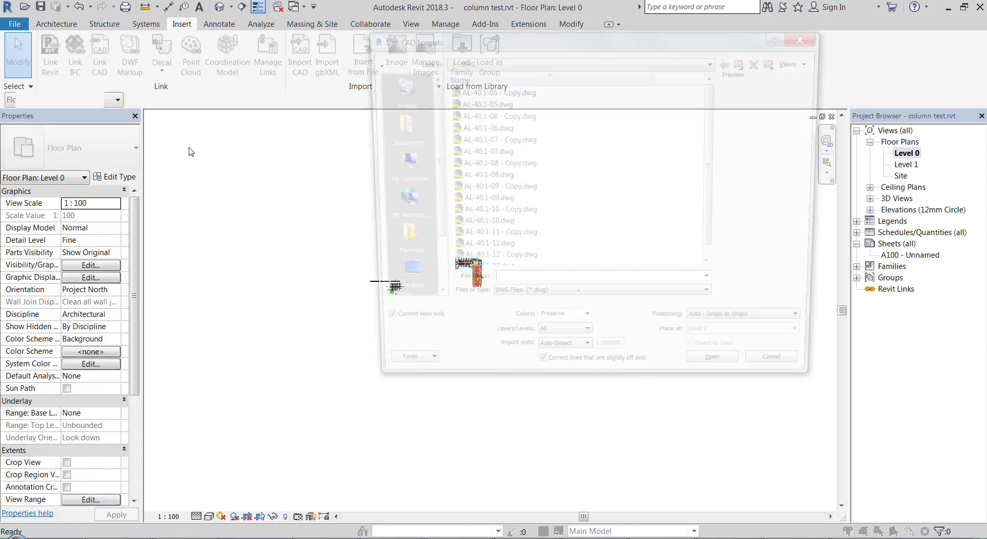
pyautogui.click(529, 163)
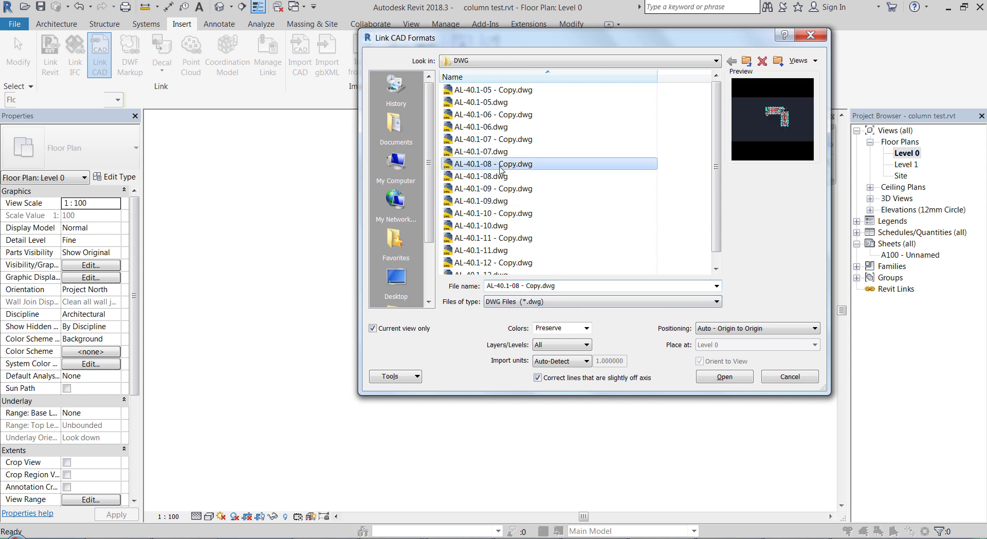
pyautogui.click(519, 103)
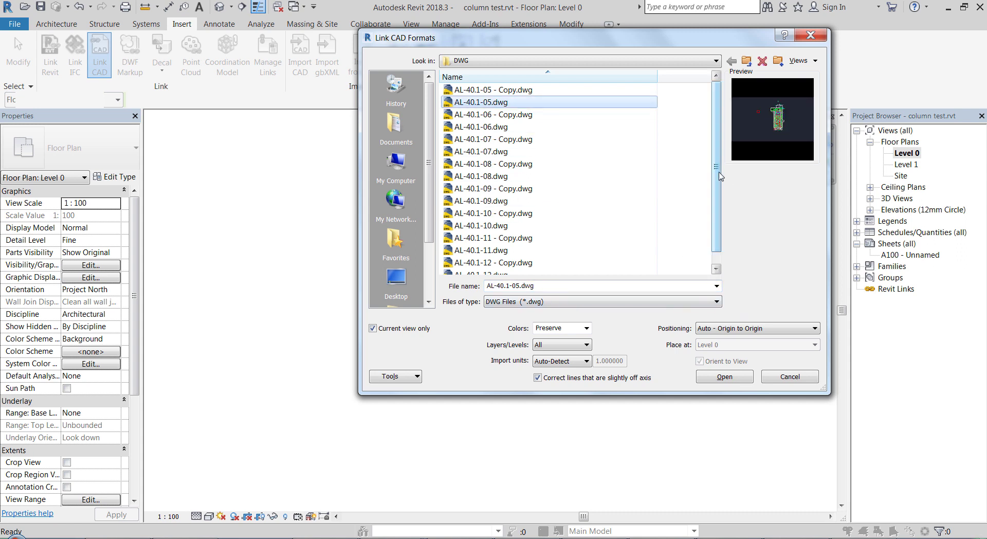
pyautogui.scroll(-1, 716, 180)
pyautogui.click(725, 377)
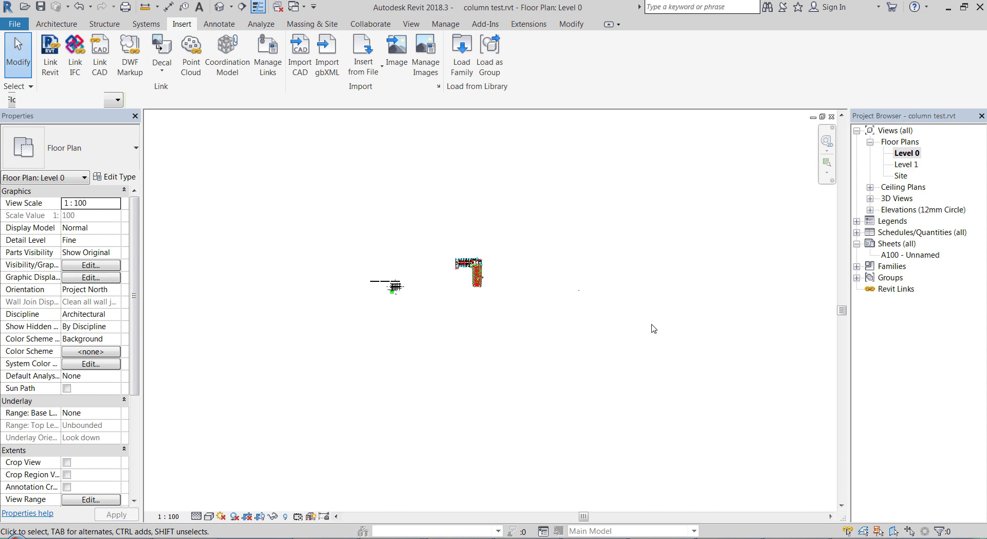
# Step: Select the linked drawings around the L-shaped plan, release the pin beside it and delete the unpinned links
pyautogui.moveTo(666, 349)
pyautogui.mouseDown()
pyautogui.moveTo(390, 258)
pyautogui.moveTo(460, 220)
pyautogui.mouseUp()
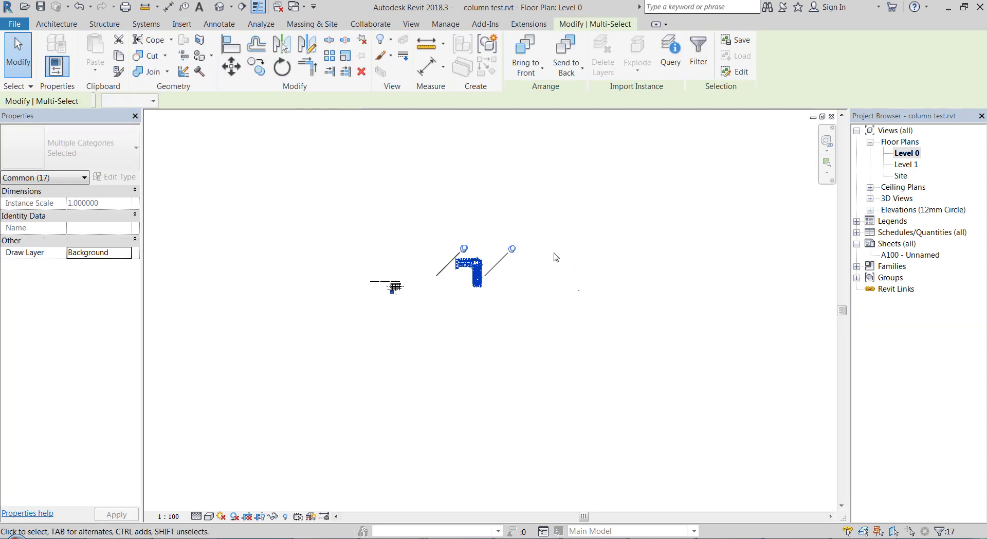
pyautogui.click(512, 249)
pyautogui.press('Delete')
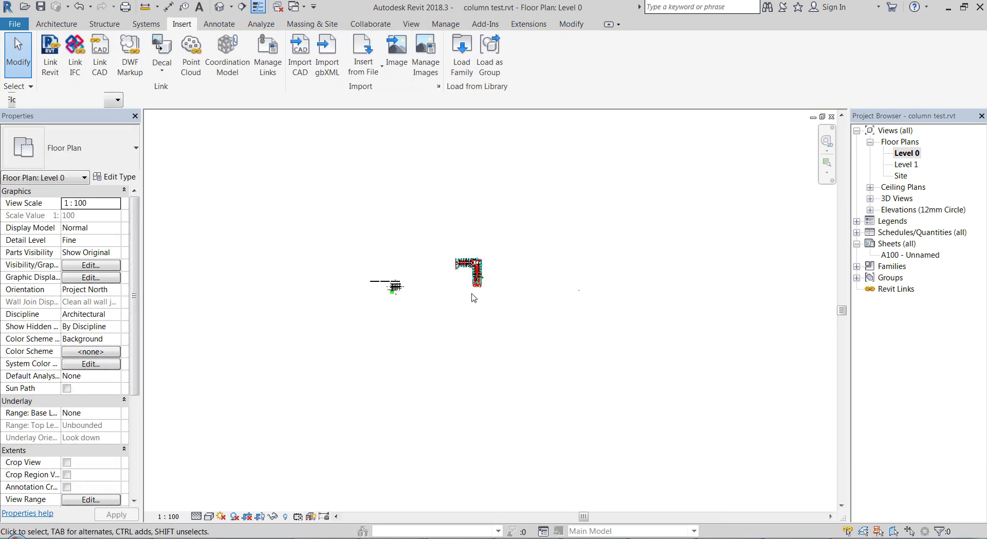
# Step: Try to delete the remaining linked drawings, then select the whole set again
pyautogui.moveTo(579, 308); pyautogui.dragTo(445, 211)
pyautogui.press('Delete')
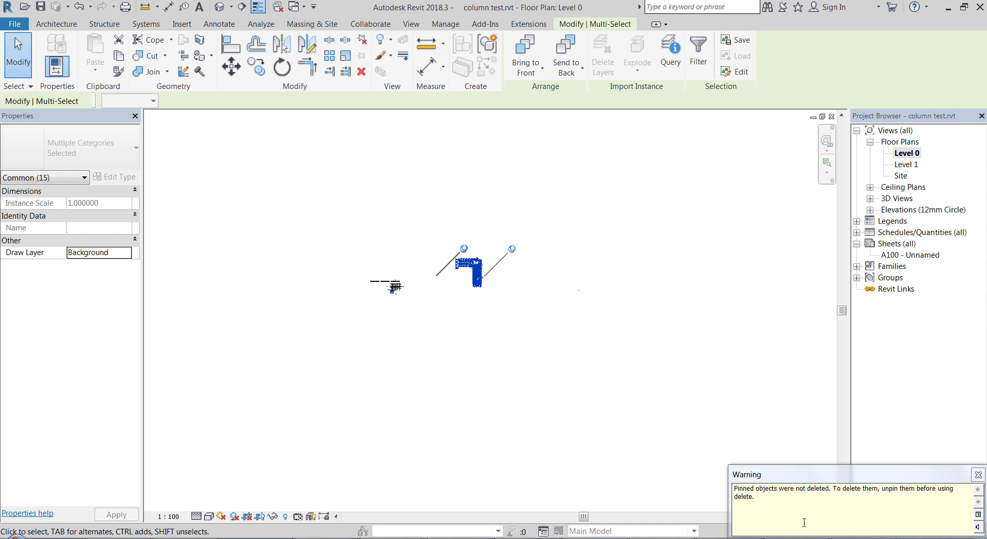
pyautogui.click(582, 287)
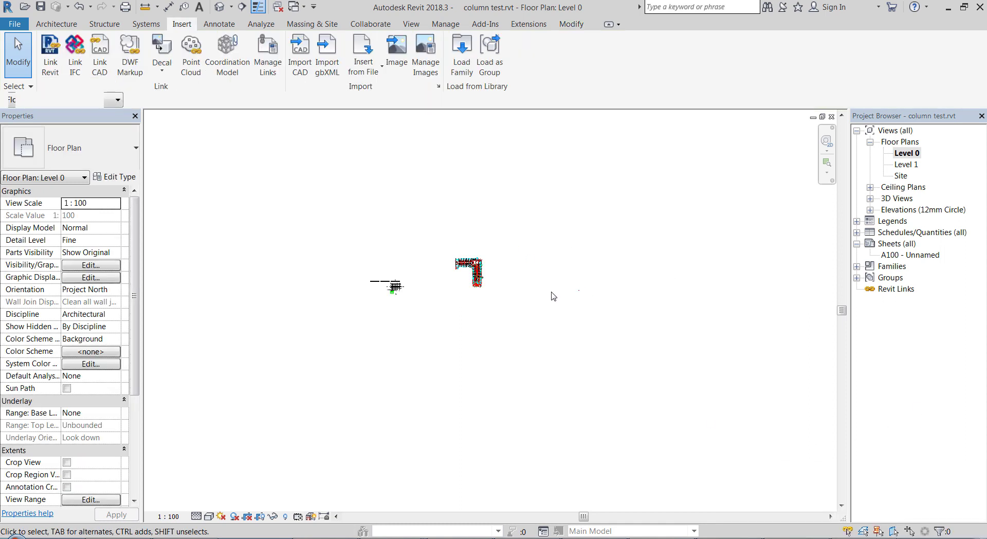
pyautogui.moveTo(577, 301); pyautogui.dragTo(447, 246)
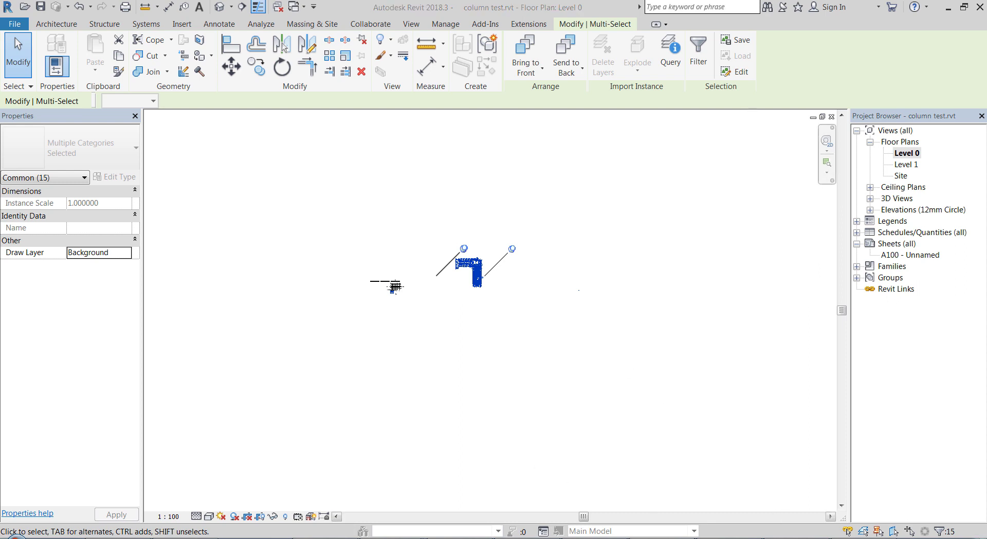
pyautogui.press('super+d')
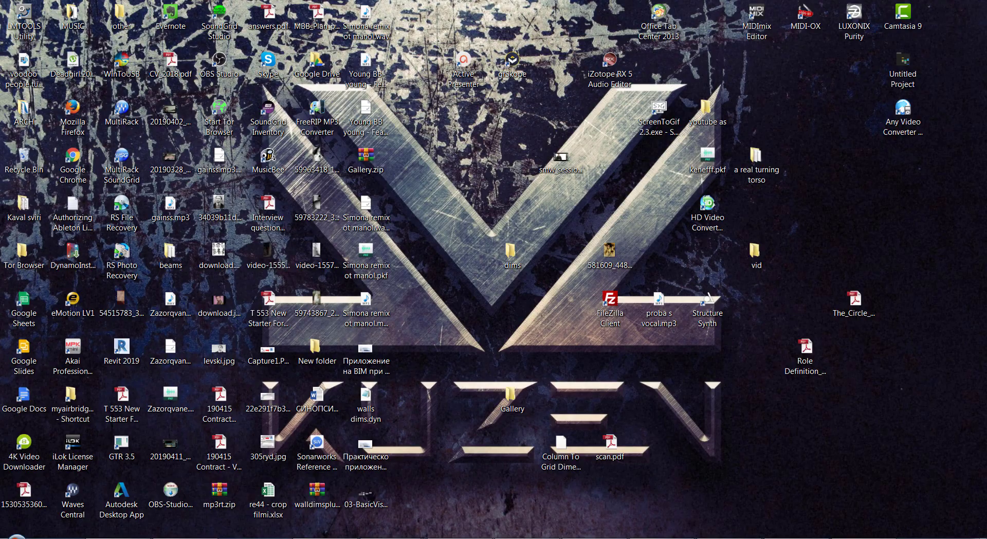
pyautogui.press('super+d')
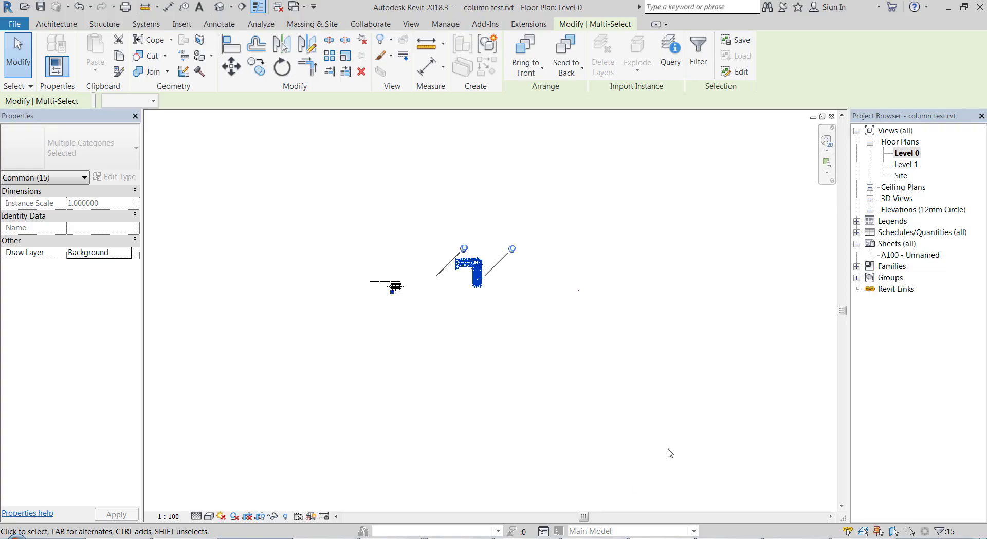
# Step: Switch to Dynamo, open the recent Link Multiple DWGs script and maximize the window to examine its node graph
pyautogui.click(464, 26)
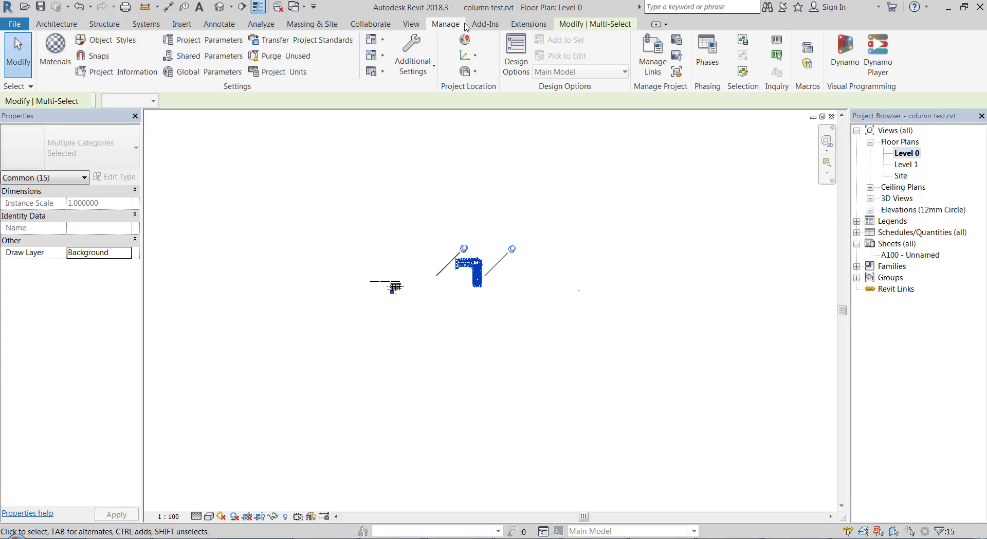
pyautogui.click(853, 66)
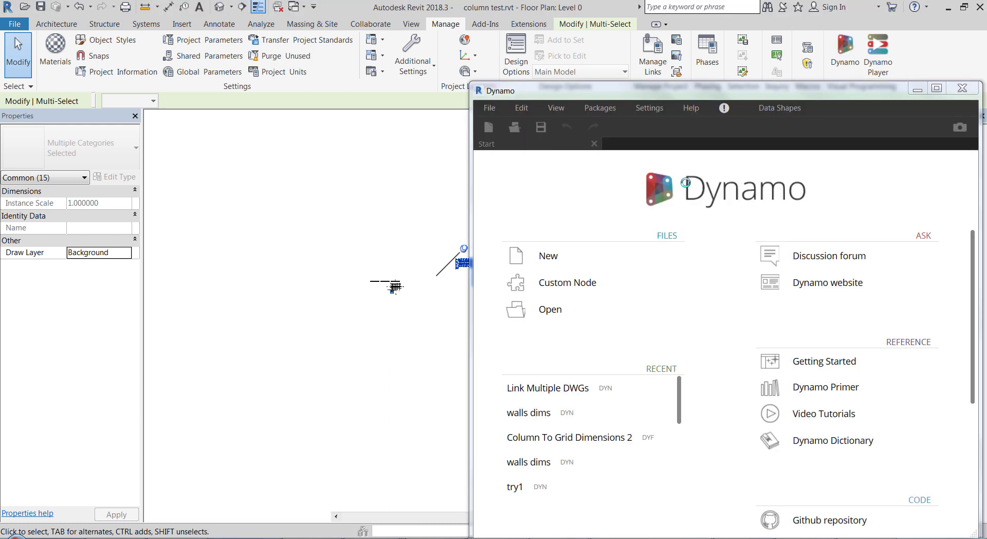
pyautogui.click(516, 398)
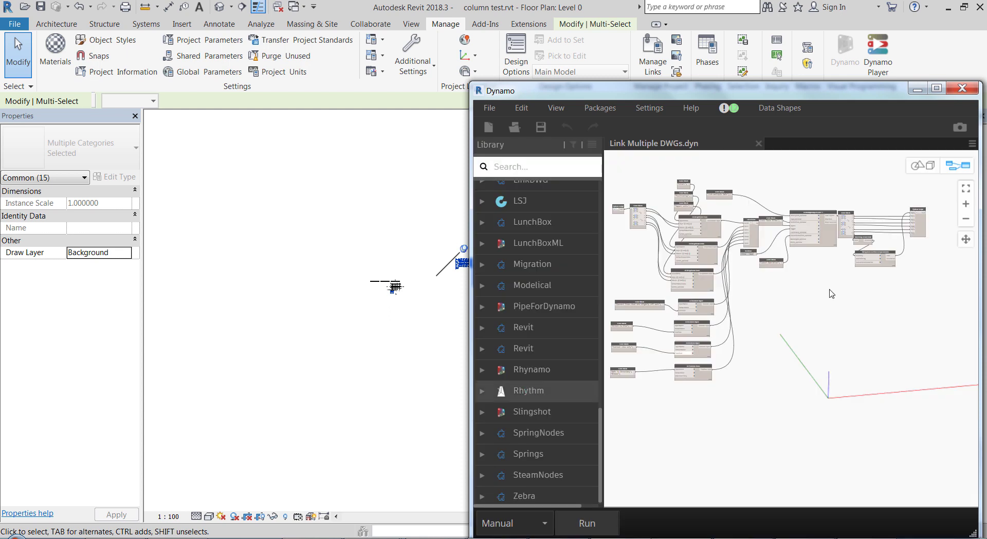
pyautogui.click(936, 88)
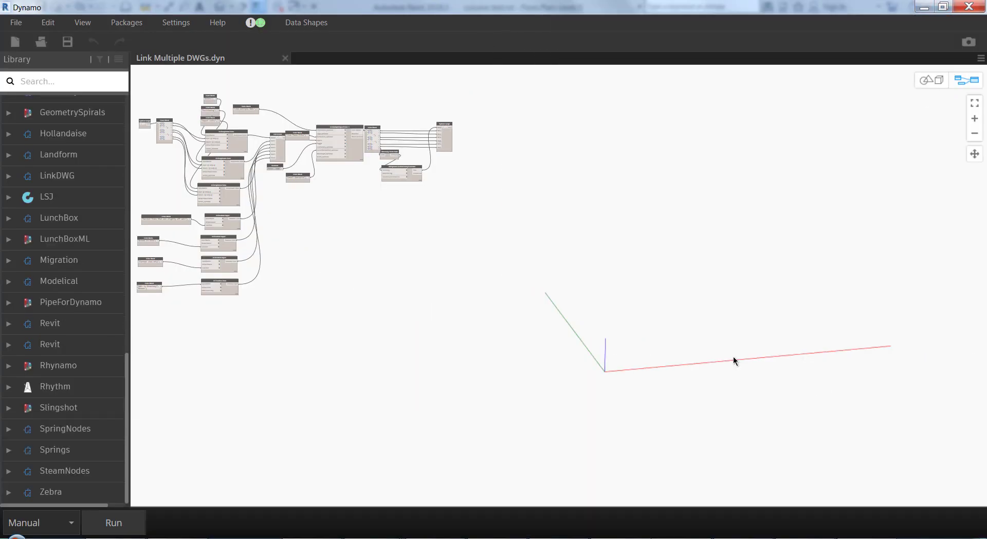
pyautogui.scroll(-3, 570, 290)
pyautogui.scroll(4, 370, 208)
pyautogui.scroll(4, 306, 199)
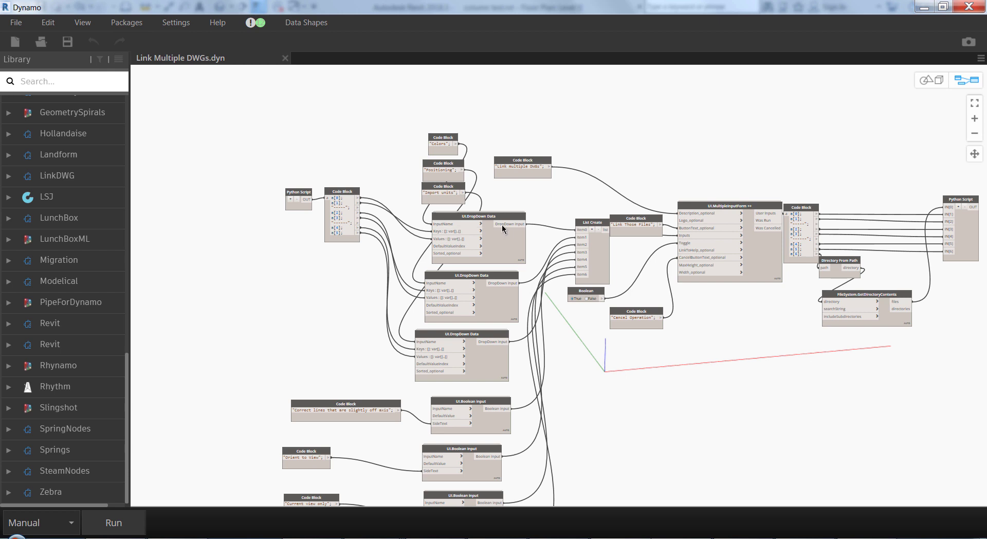
# Step: Align the three UI.DropDown Data nodes in a column and select them together with their Colors, Positioning and Import units code blocks
pyautogui.moveTo(492, 218); pyautogui.dragTo(490, 216)
pyautogui.moveTo(484, 277); pyautogui.dragTo(494, 275)
pyautogui.moveTo(488, 335); pyautogui.dragTo(506, 333)
pyautogui.moveTo(401, 113); pyautogui.dragTo(535, 390)
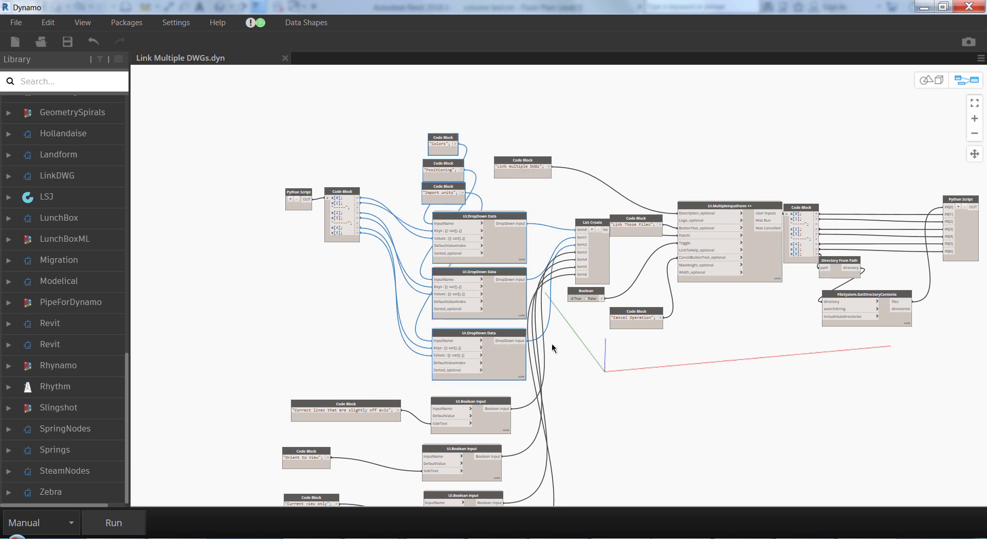
# Step: Examine the UI.Boolean input and UI.TextBox Data nodes, the UI.MultipleInputForm ++ node and the Python Script node at the graph's end
pyautogui.scroll(-3, 540, 194)
pyautogui.click(427, 406)
pyautogui.scroll(3, 356, 433)
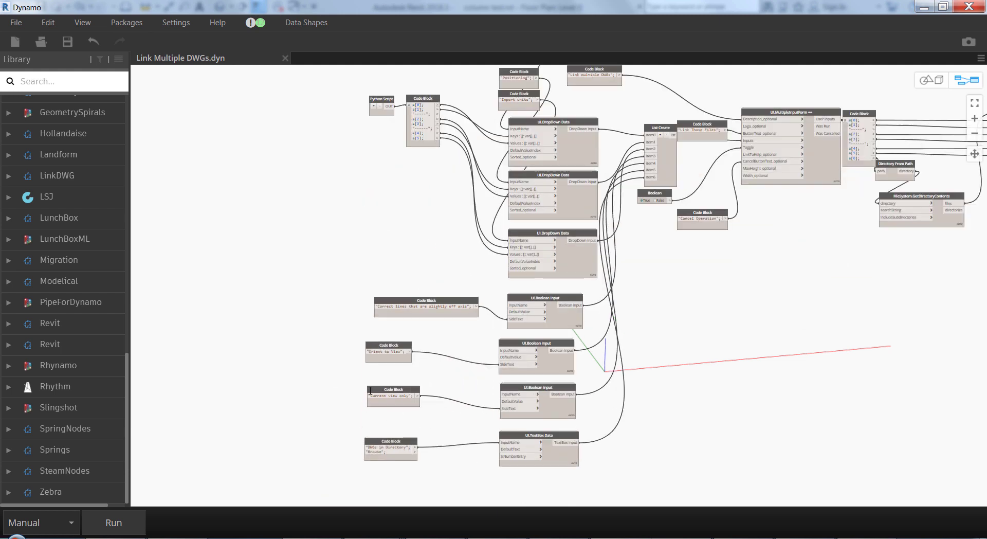
pyautogui.moveTo(360, 290); pyautogui.dragTo(319, 232)
pyautogui.click(815, 116)
pyautogui.scroll(5, 815, 116)
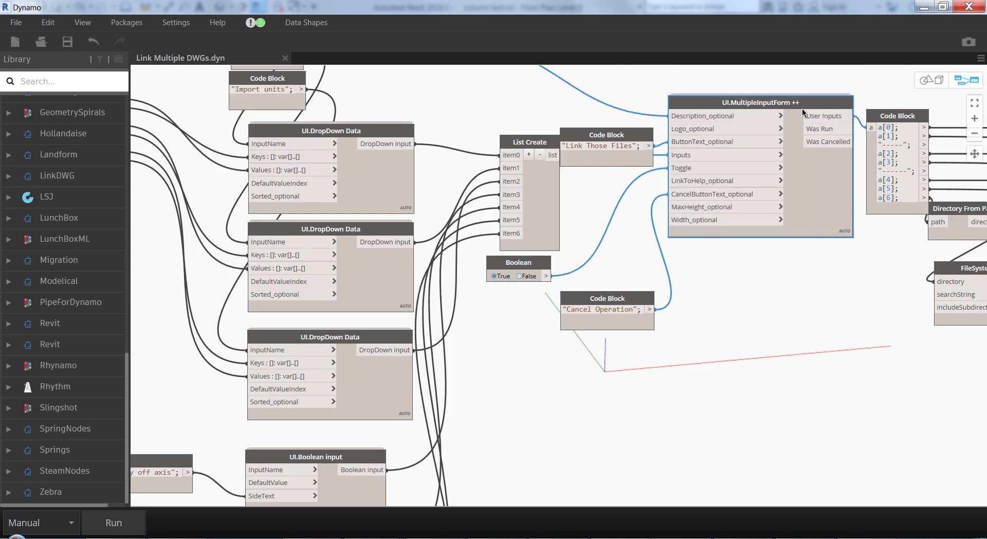
pyautogui.scroll(-5, 755, 289)
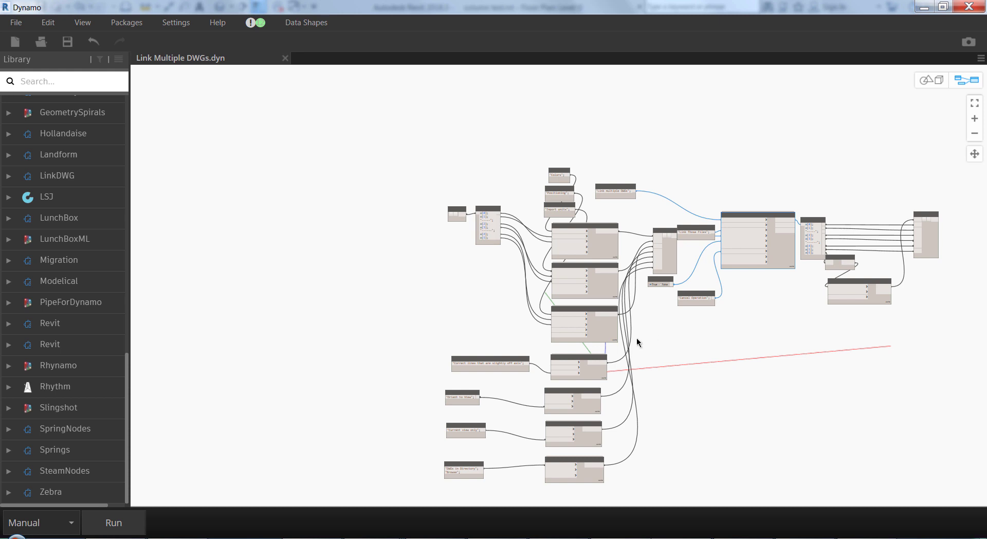
pyautogui.scroll(5, 967, 204)
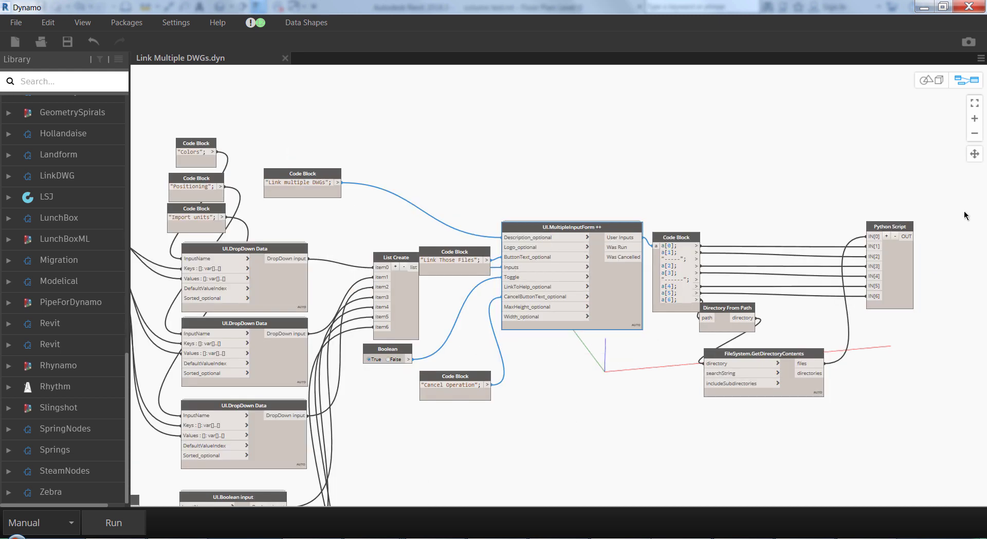
pyautogui.click(880, 233)
pyautogui.scroll(-5, 929, 227)
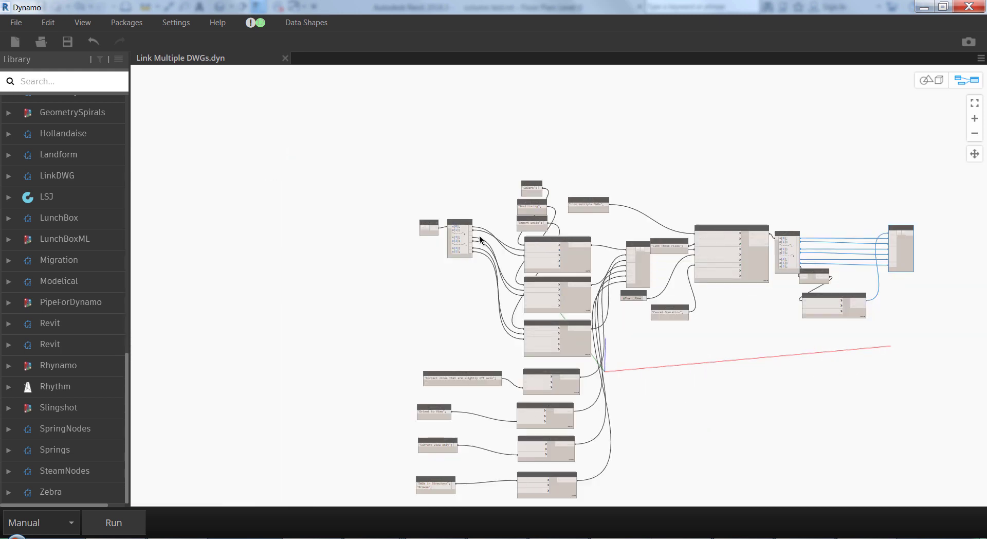
# Step: Examine the code of the Python Script node at the graph's start, including its color mode, placement and unit lists, and save it
pyautogui.scroll(5, 411, 216)
pyautogui.click(393, 212)
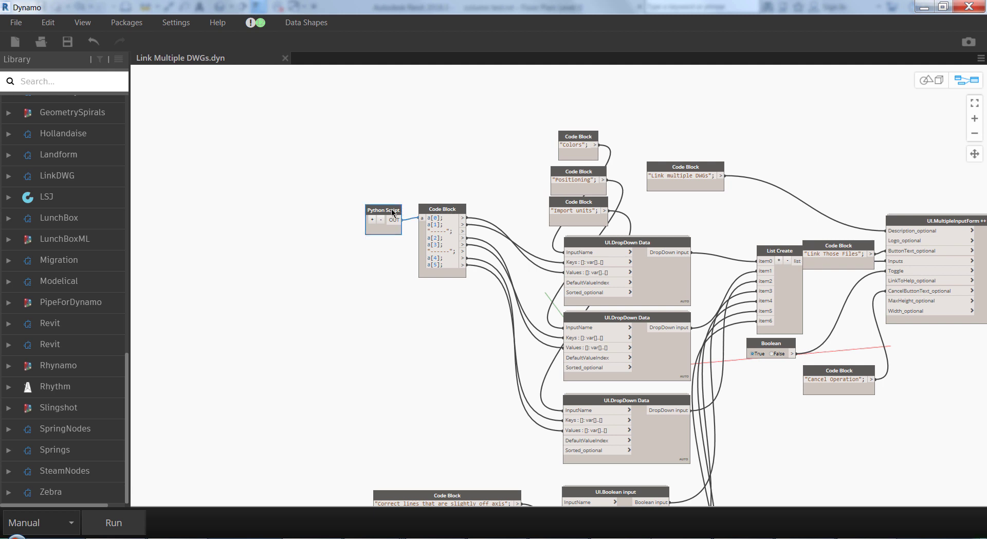
pyautogui.scroll(-5, 330, 213)
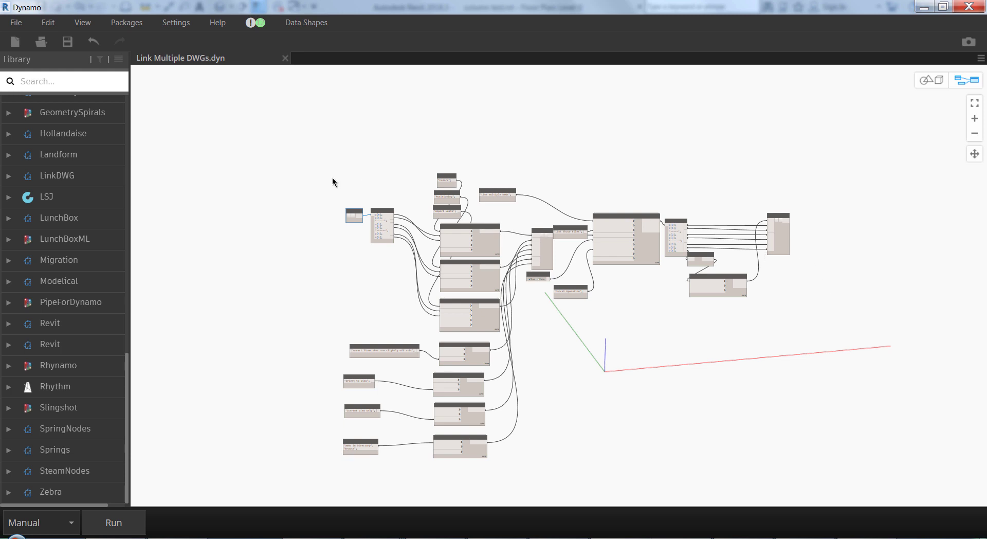
pyautogui.scroll(5, 366, 222)
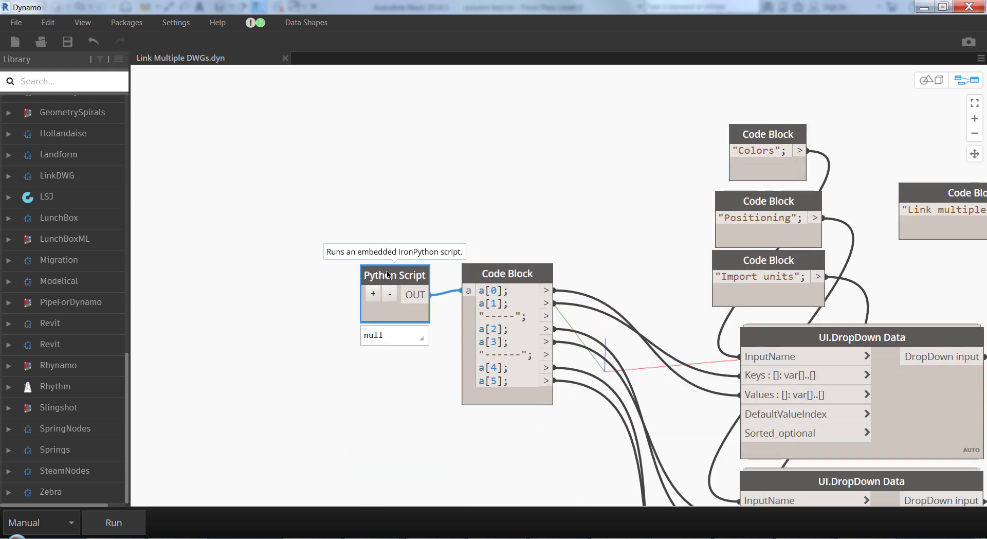
pyautogui.rightClick(388, 275)
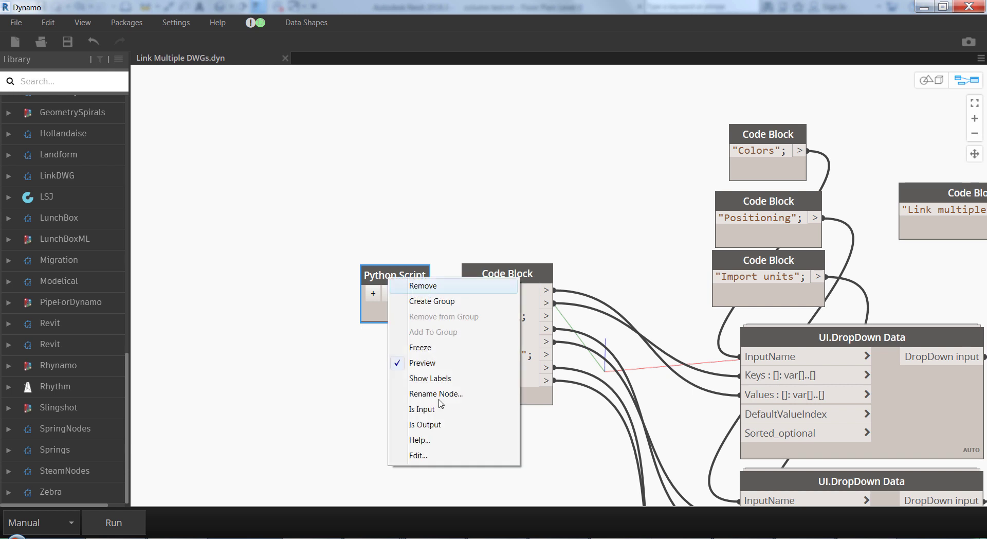
pyautogui.click(440, 459)
pyautogui.scroll(-5, 435, 331)
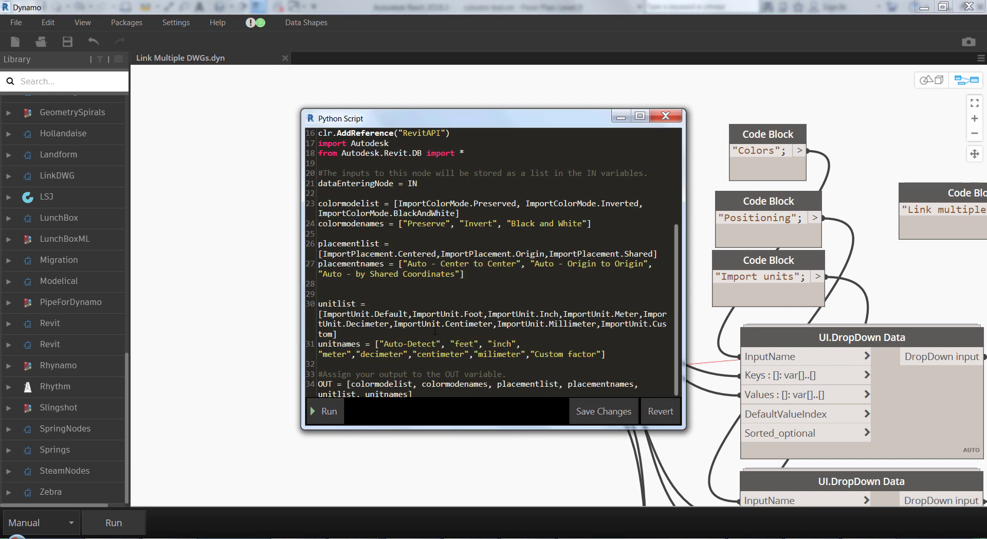
pyautogui.scroll(-1, 435, 331)
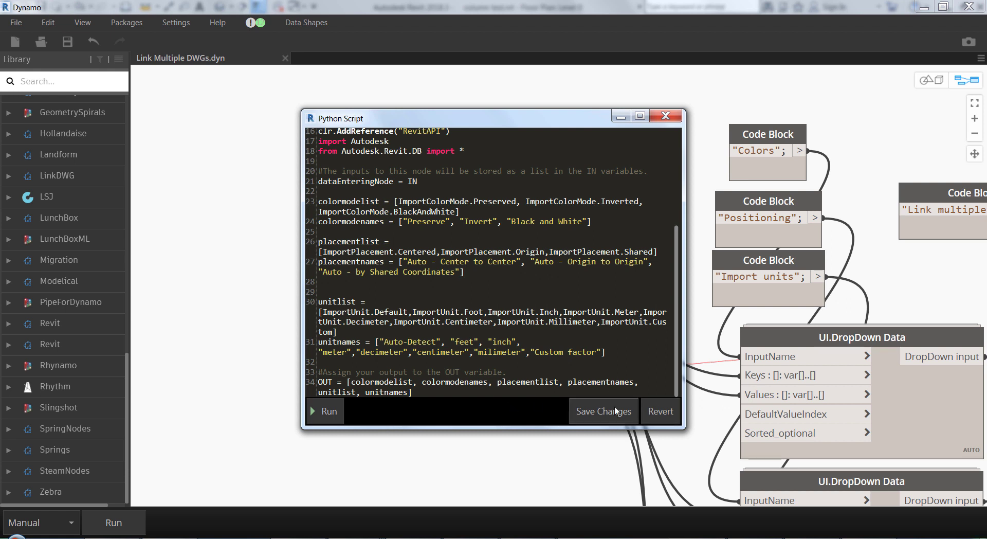
pyautogui.click(602, 411)
# Step: Examine the code of the Python Script node at the graph's end, including its DWG import options and link loop, and save it
pyautogui.scroll(-6, 317, 129)
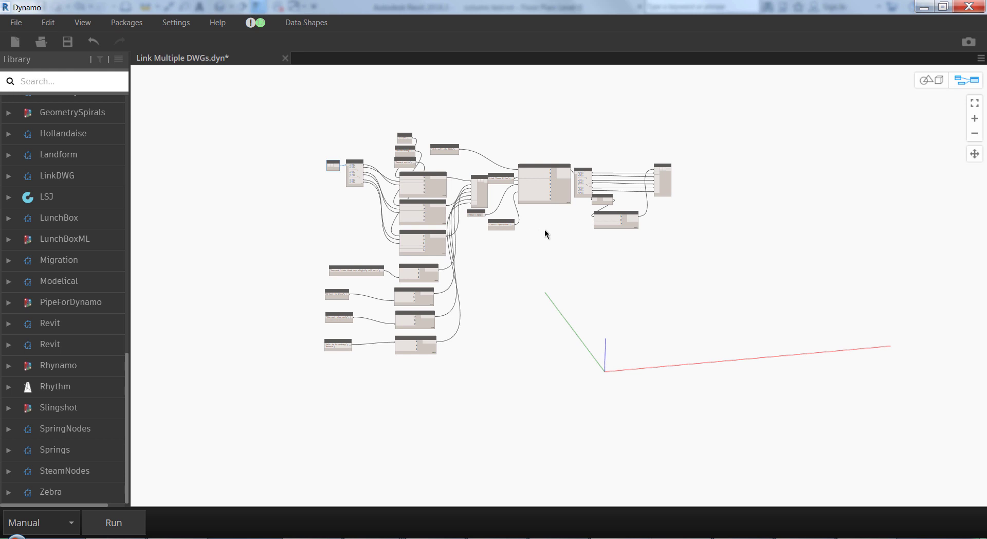
pyautogui.scroll(3, 754, 149)
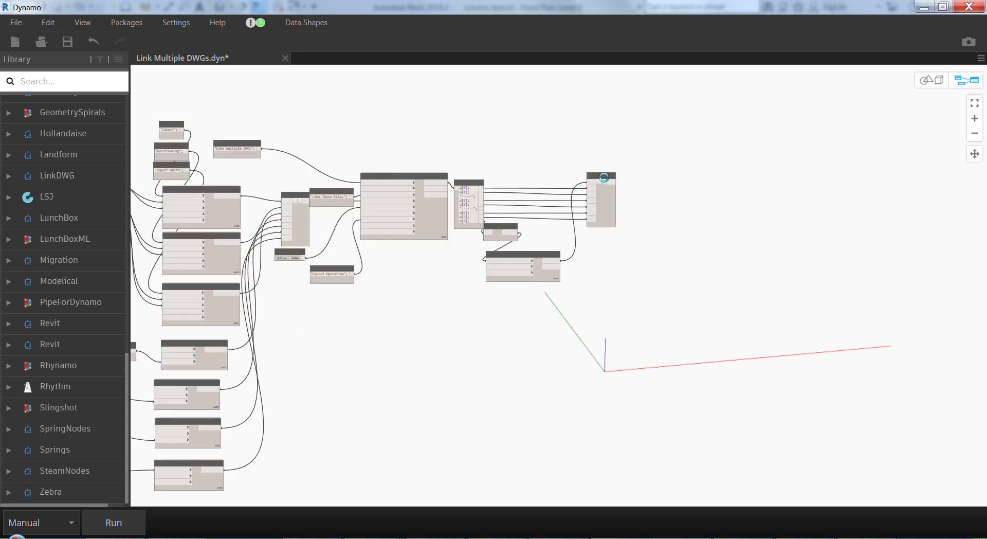
pyautogui.scroll(3, 610, 178)
pyautogui.click(612, 179)
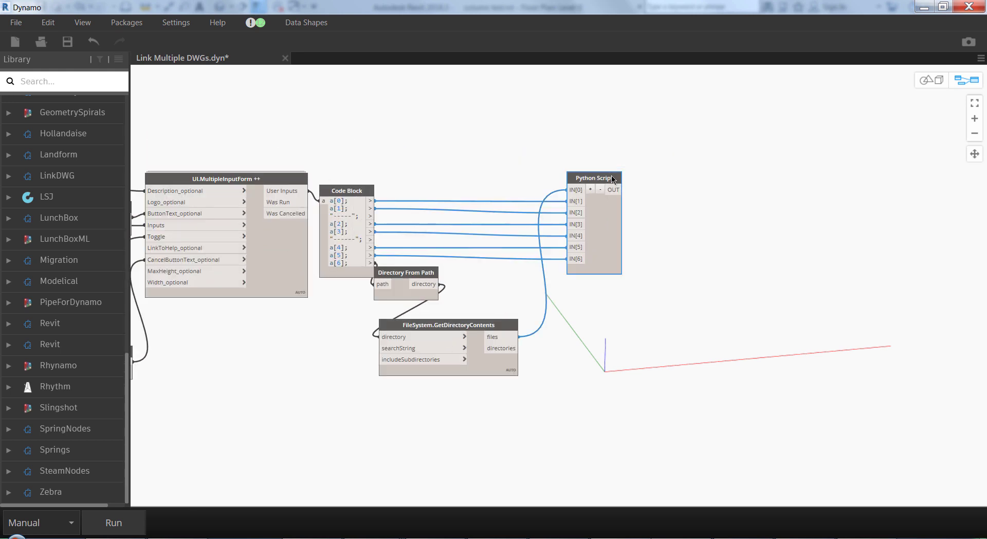
pyautogui.rightClick(611, 179)
pyautogui.click(642, 339)
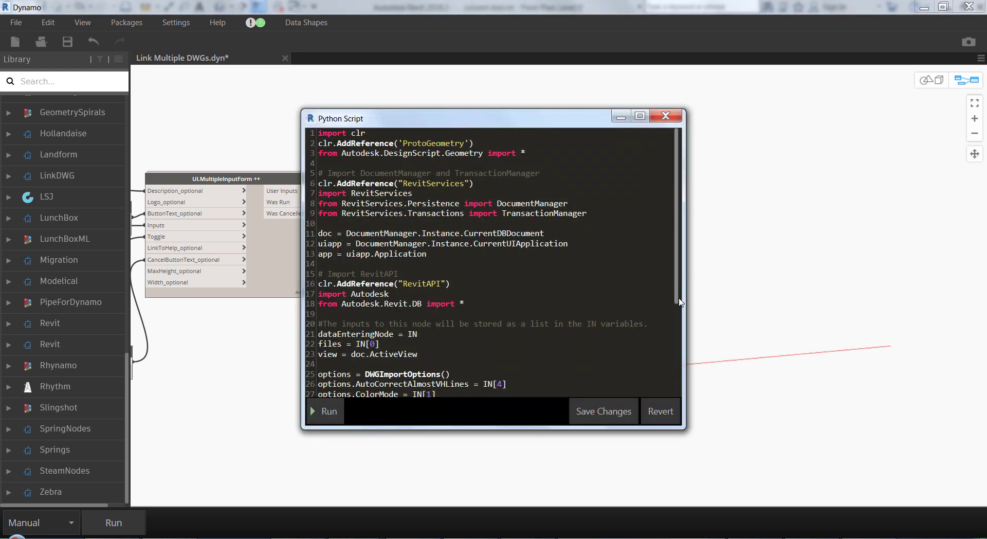
pyautogui.moveTo(679, 302); pyautogui.dragTo(679, 396)
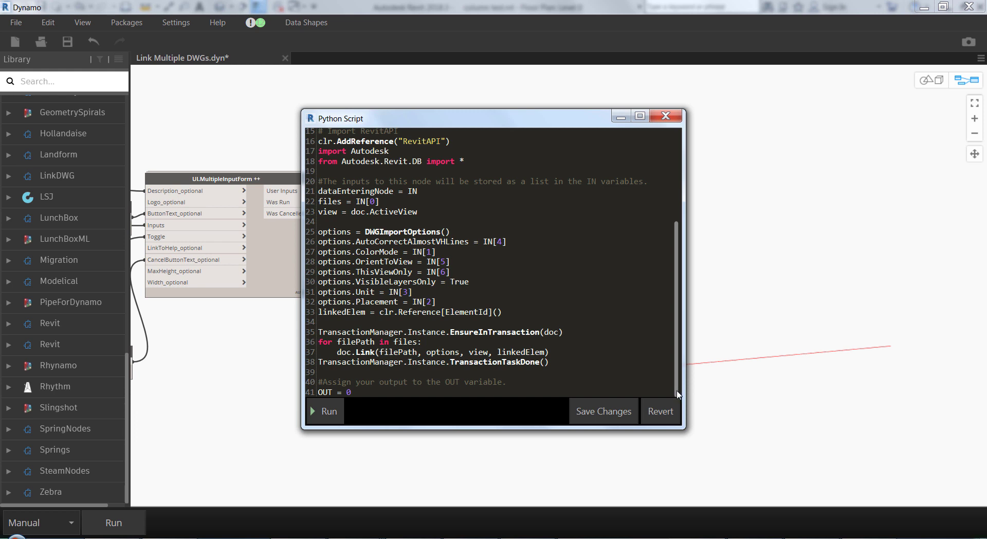
pyautogui.click(610, 412)
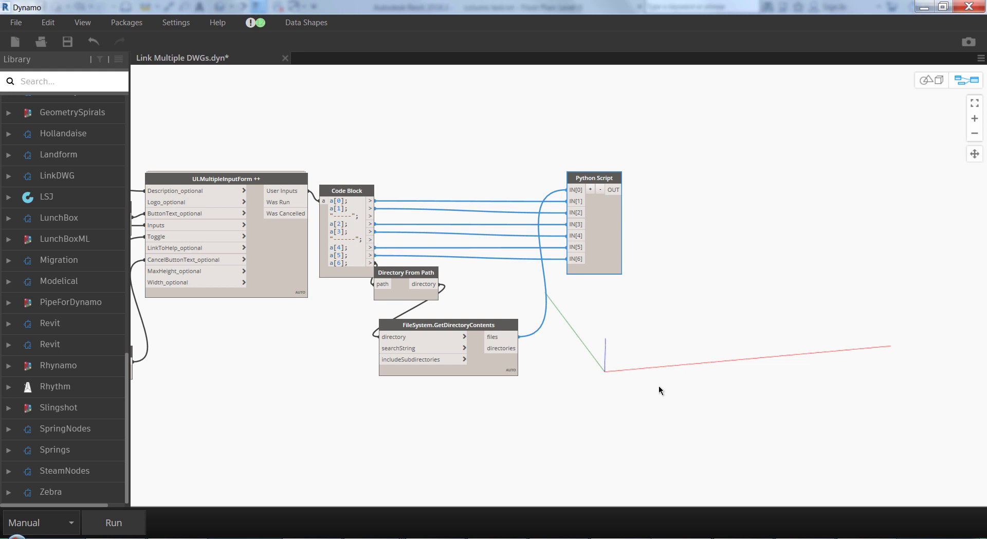
pyautogui.scroll(-4, 707, 239)
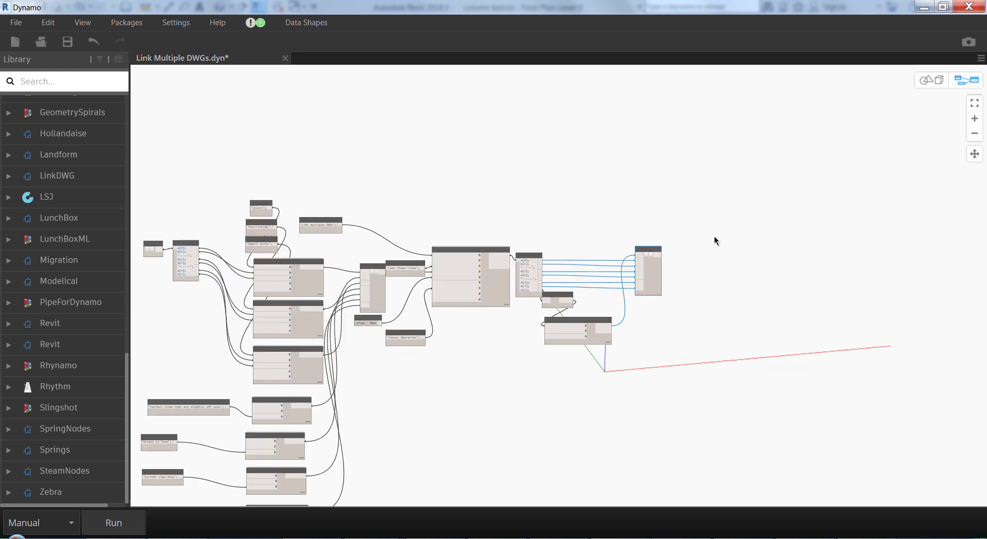
pyautogui.scroll(-4, 719, 210)
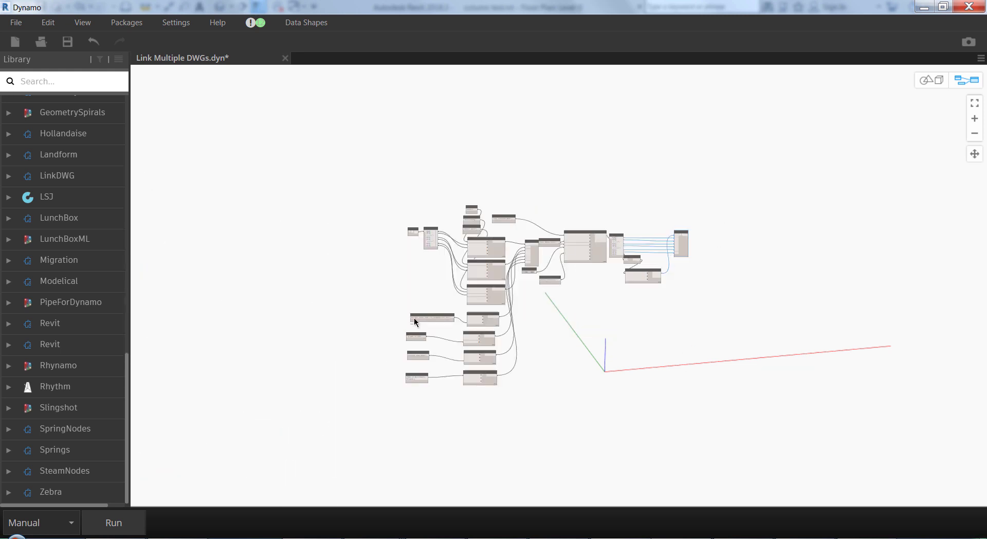